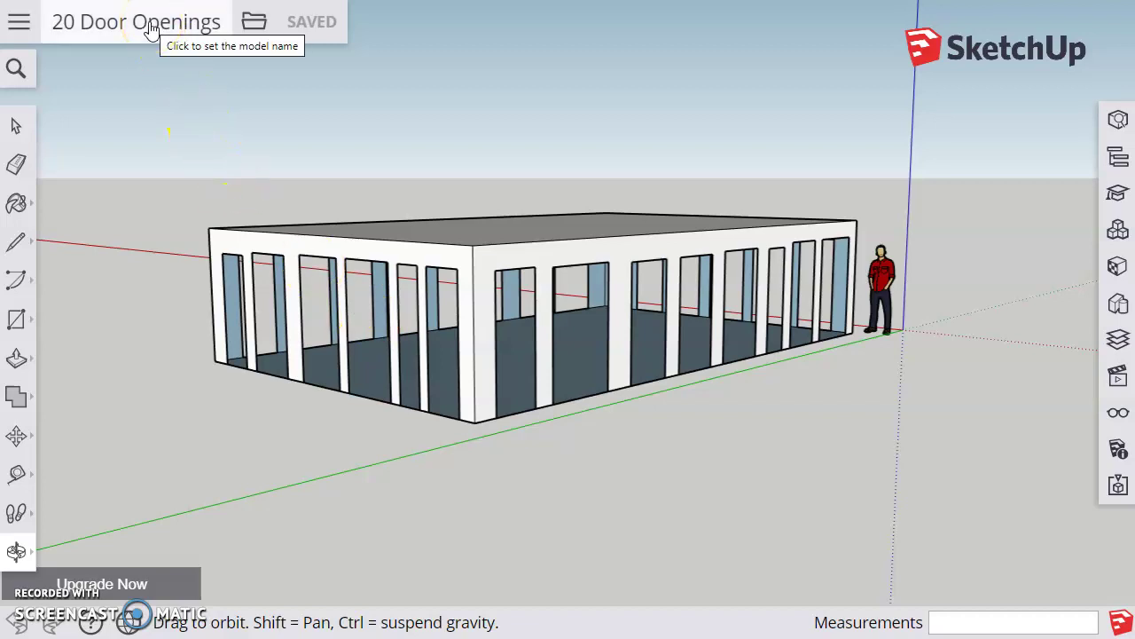
# Step: Replace the leading '20' in the model name with the student's name and hyphens, removing the extra space
pyautogui.click(151, 29)
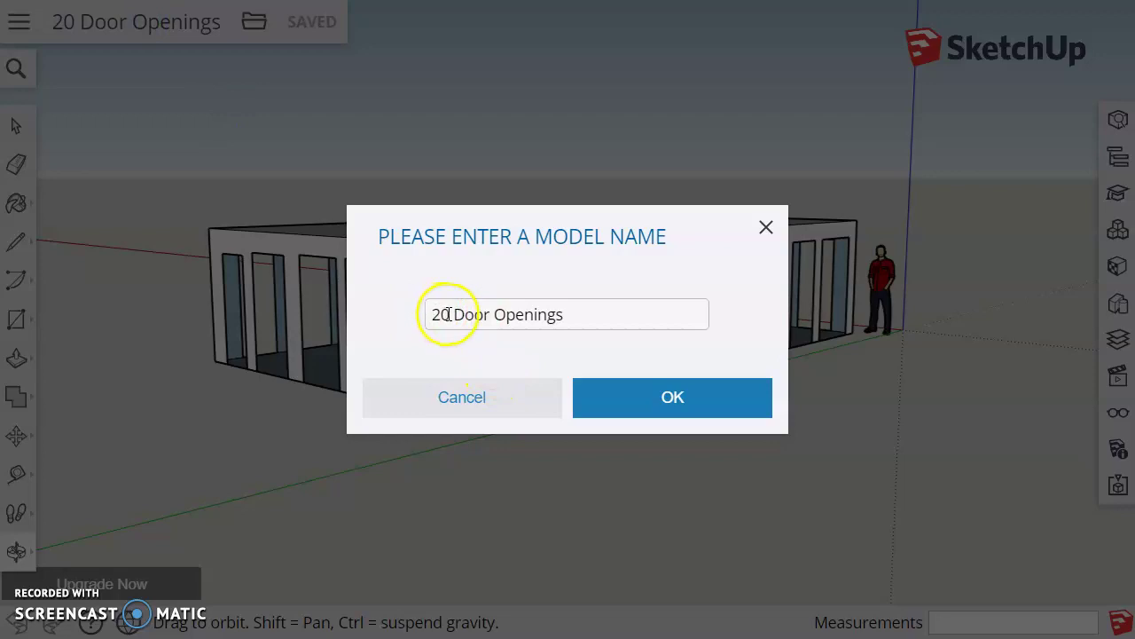
pyautogui.moveTo(449, 314); pyautogui.dragTo(403, 317)
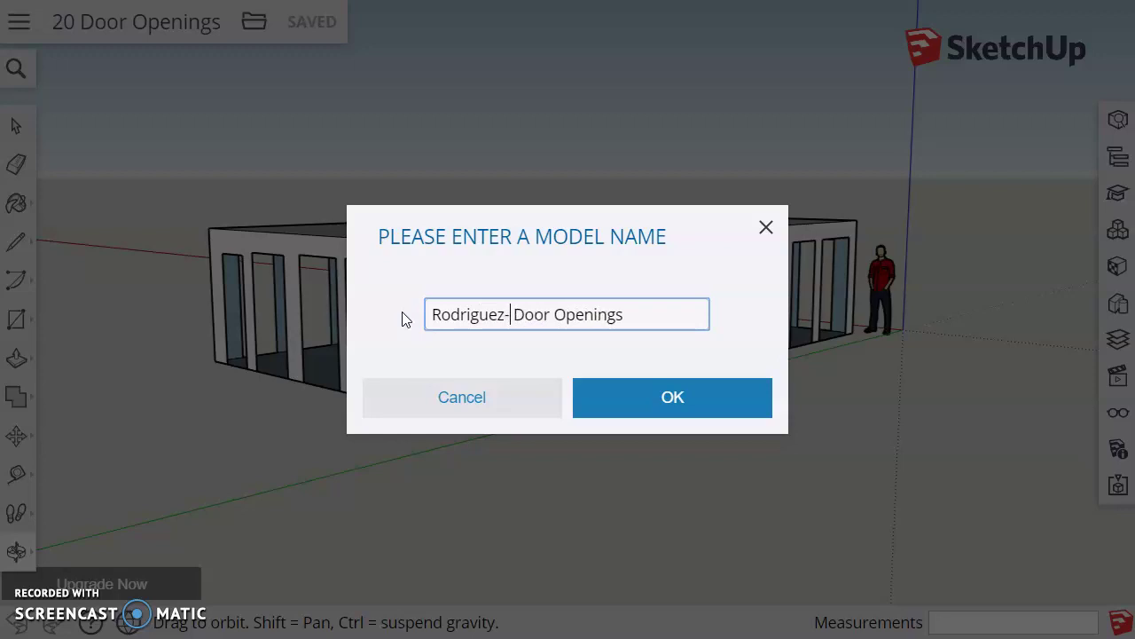
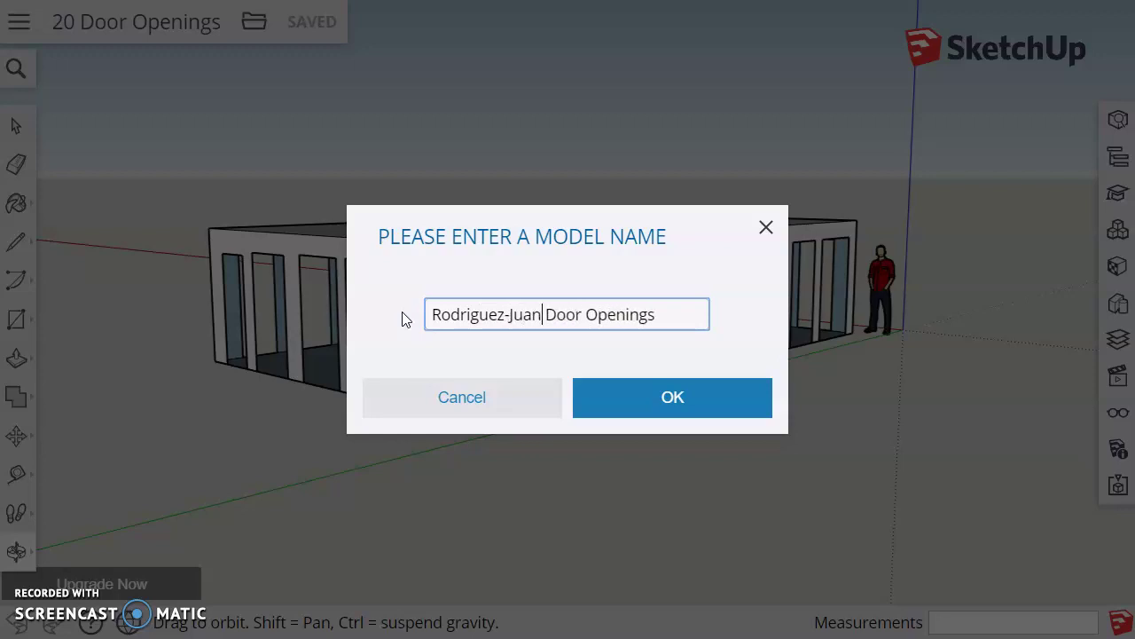
pyautogui.write('-')
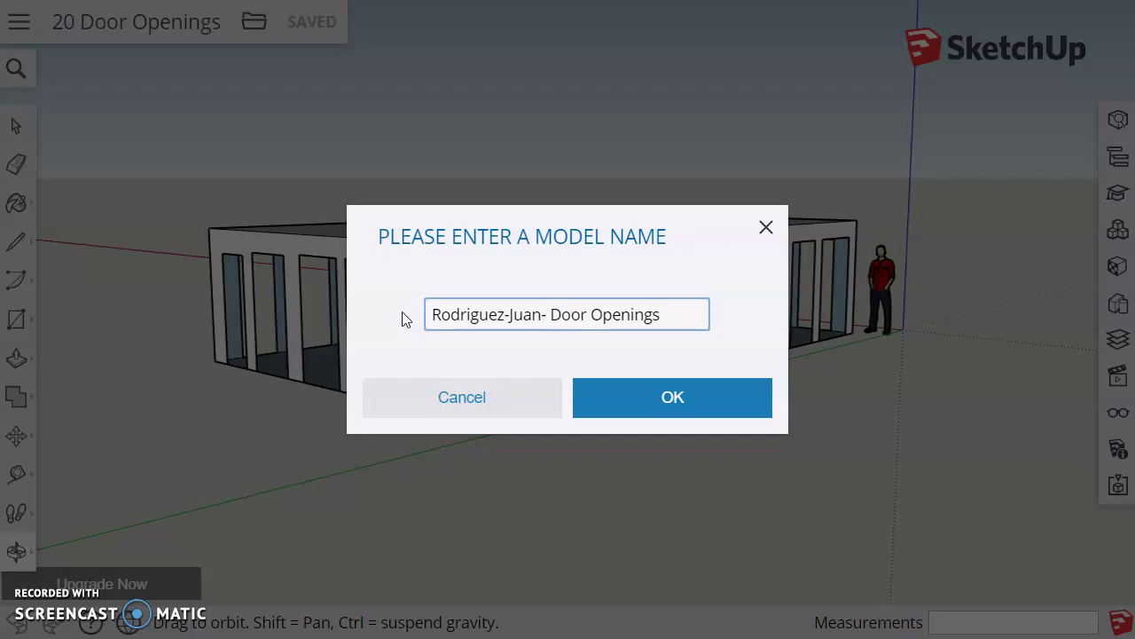
pyautogui.press('BackSpace')
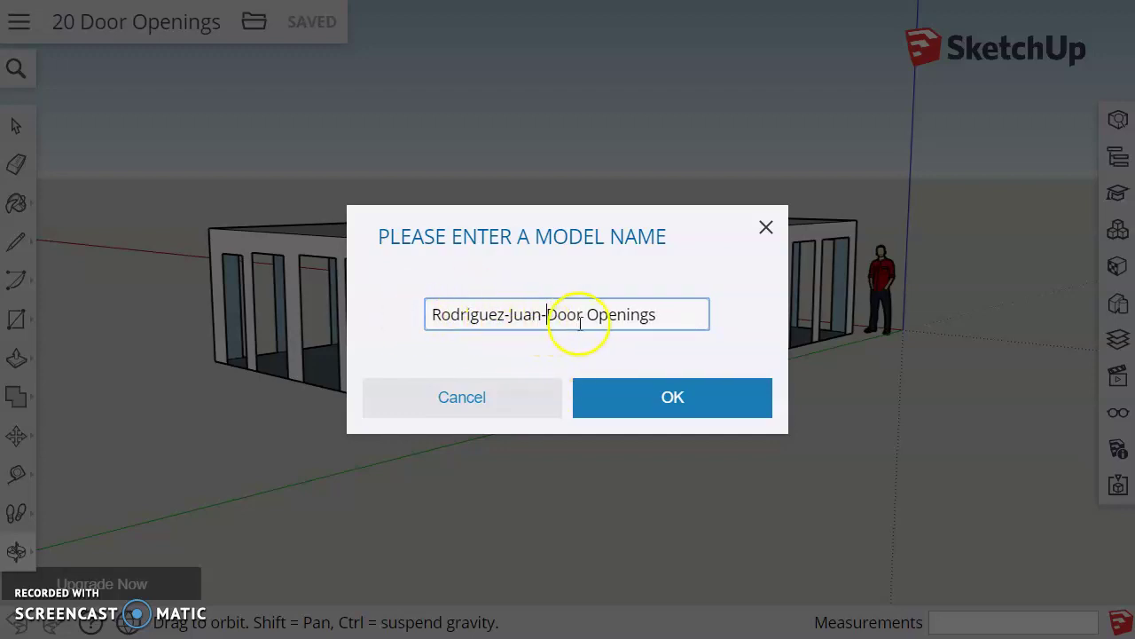
pyautogui.click(639, 398)
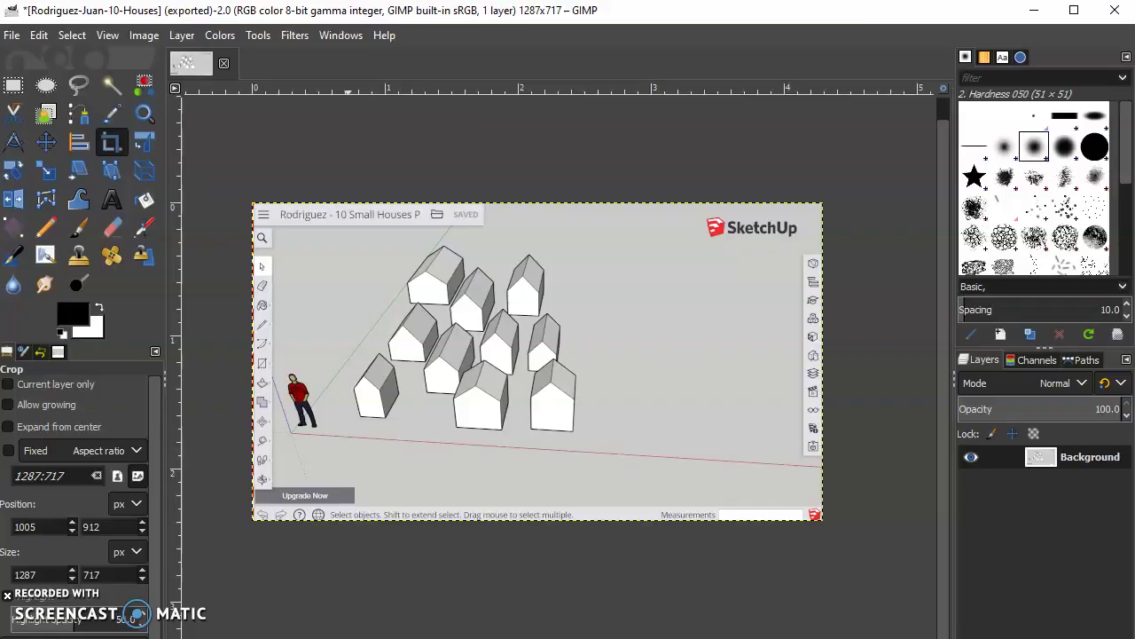
# Step: Close the earlier houses screenshot in GIMP, discarding its changes
pyautogui.click(223, 63)
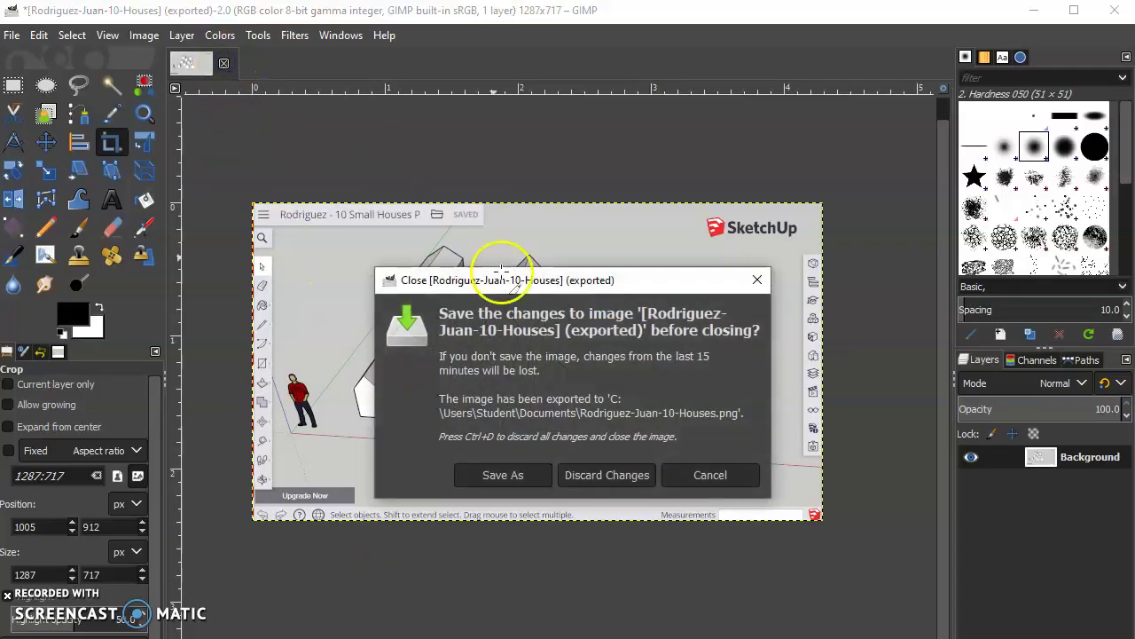
pyautogui.click(594, 479)
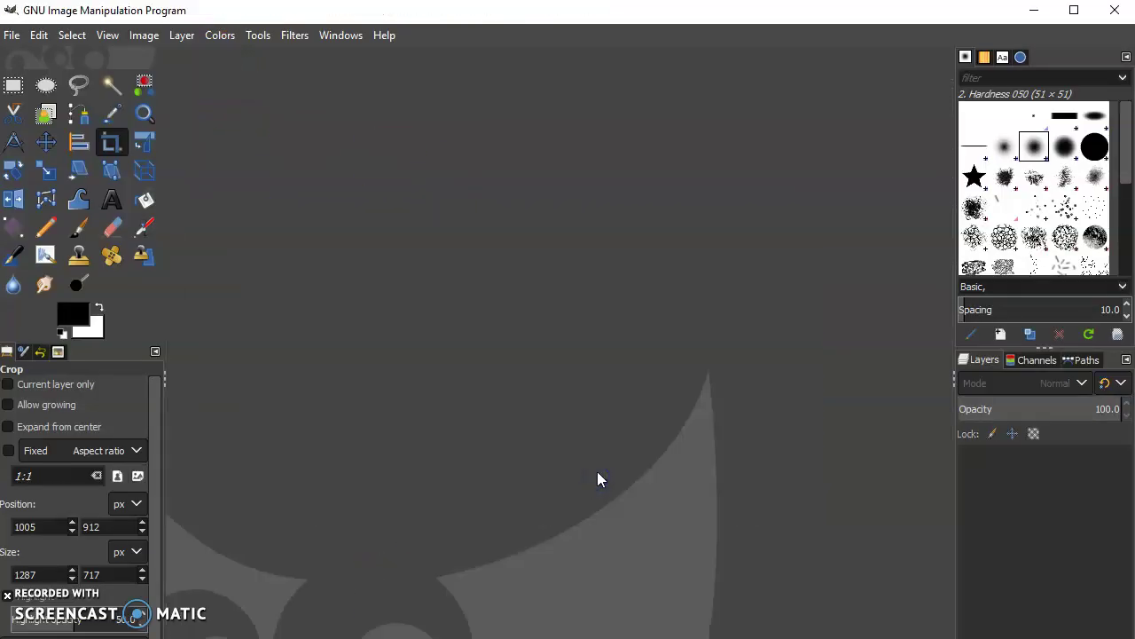
# Step: Create a new landscape US Letter (300 ppi) image at 3300×2550 pixels and paste the screenshot
pyautogui.click(11, 35)
pyautogui.click(29, 61)
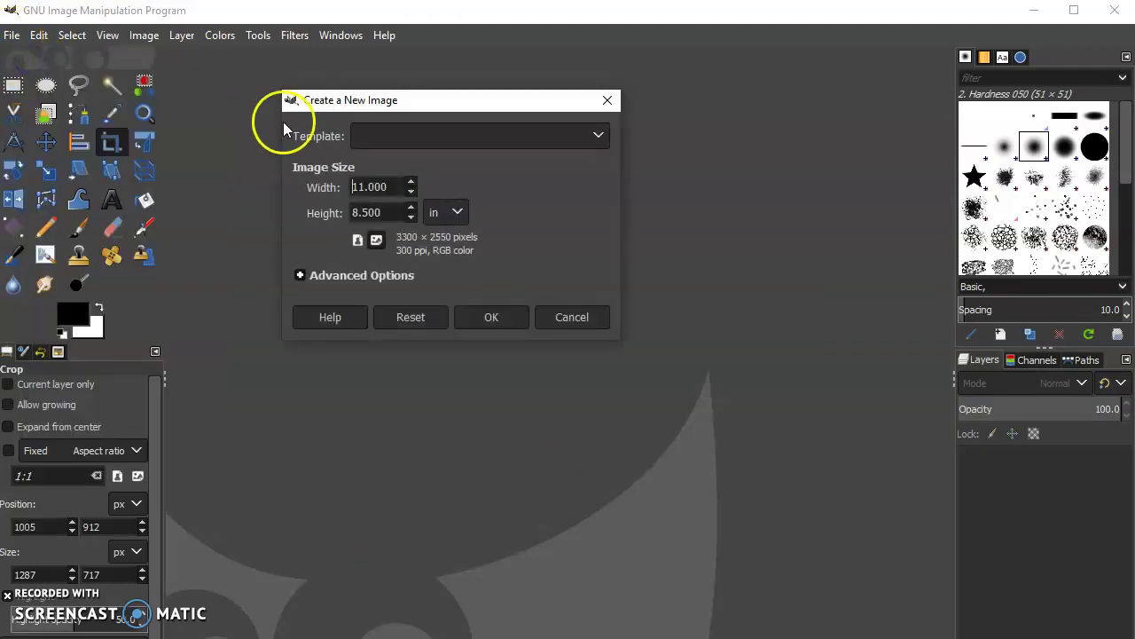
pyautogui.click(401, 142)
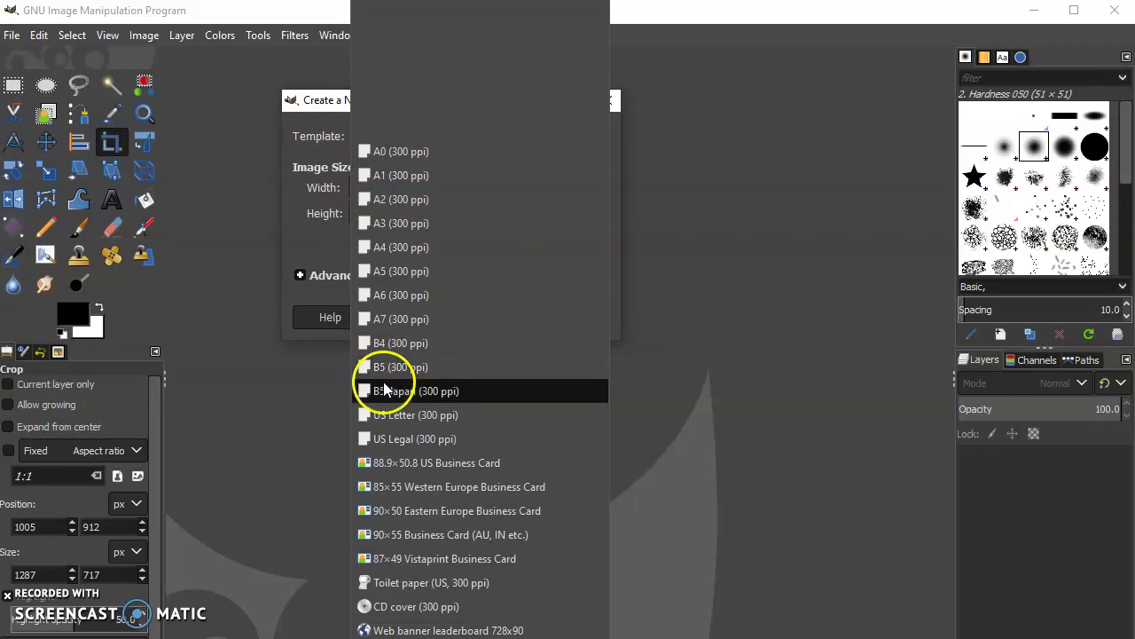
pyautogui.click(408, 415)
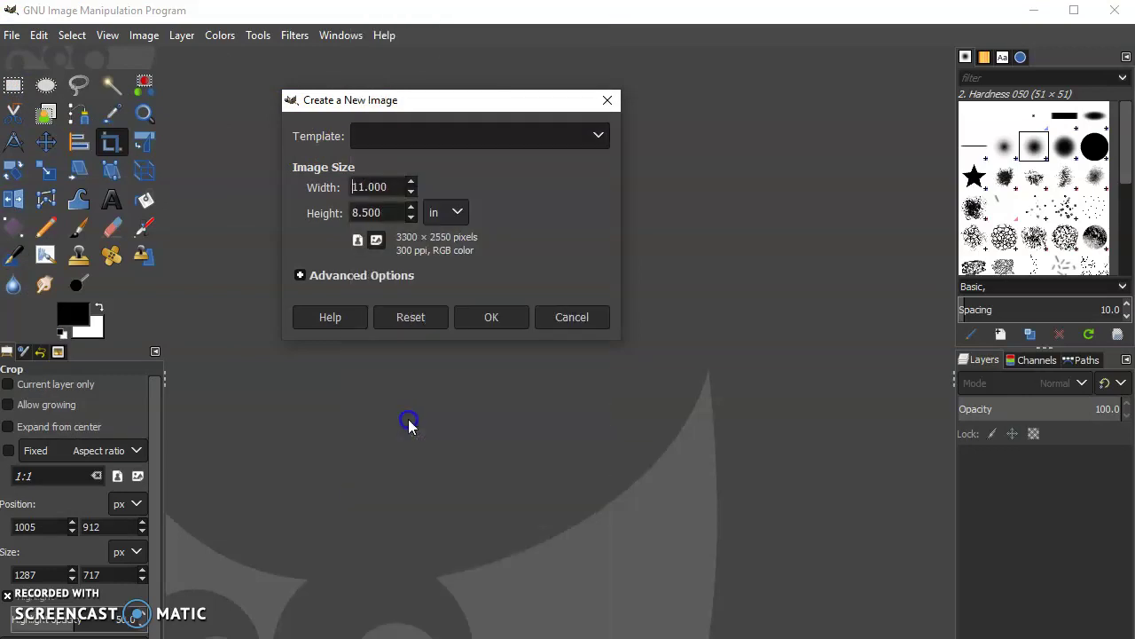
pyautogui.click(377, 239)
pyautogui.click(470, 319)
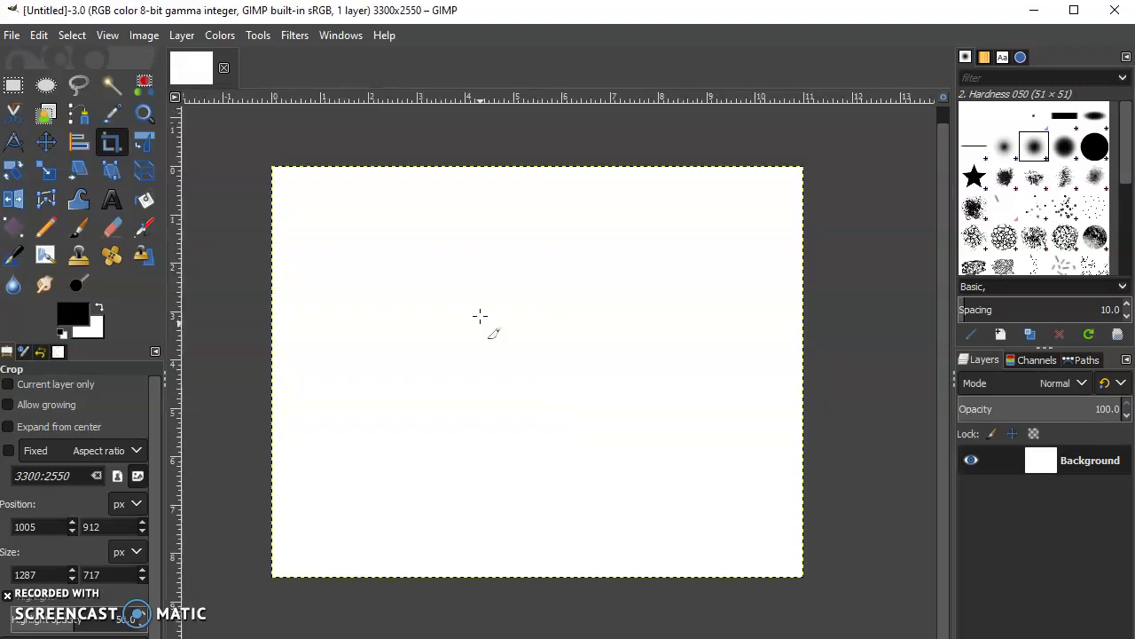
pyautogui.hotkey('ctrl', 'v')
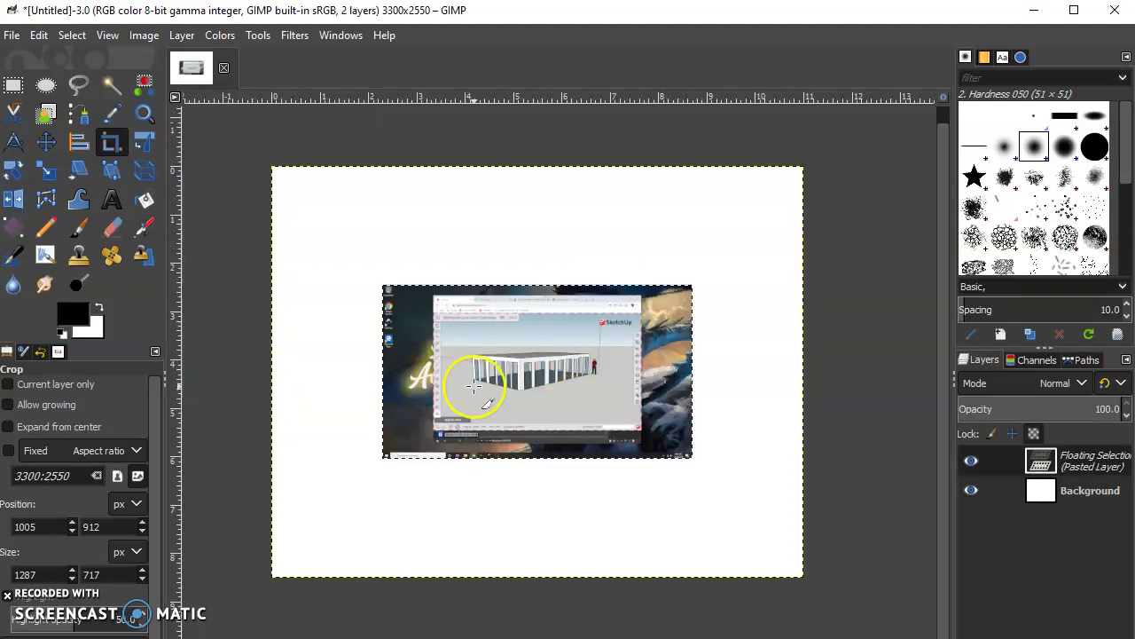
# Step: Anchor the pasted floating selection onto the Background layer
pyautogui.scroll(2, 474, 385)
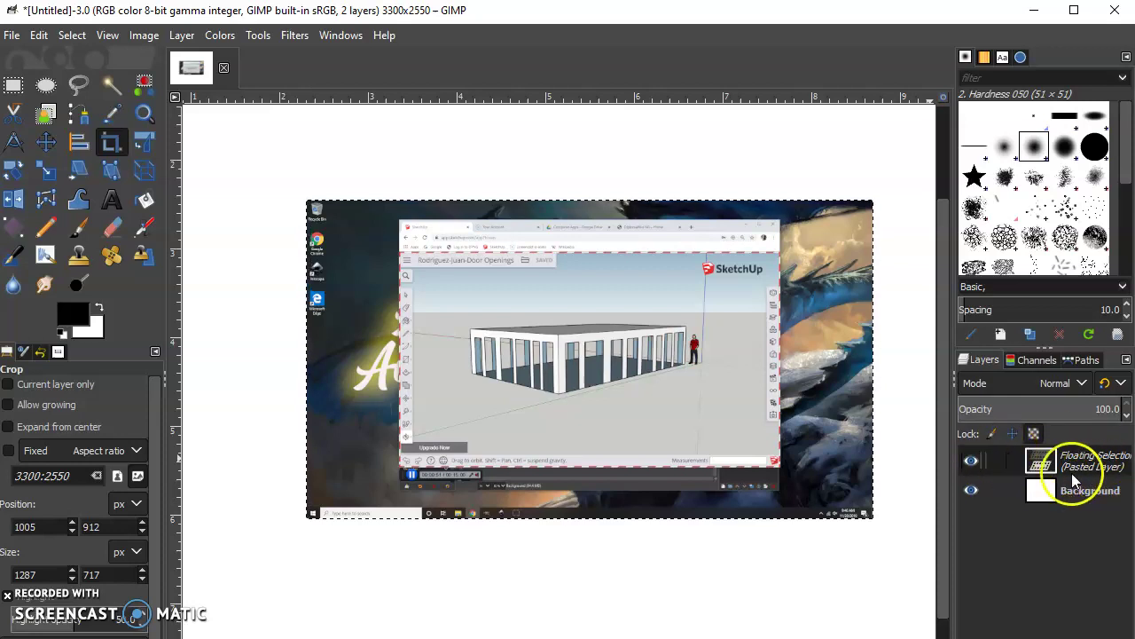
pyautogui.rightClick(1070, 462)
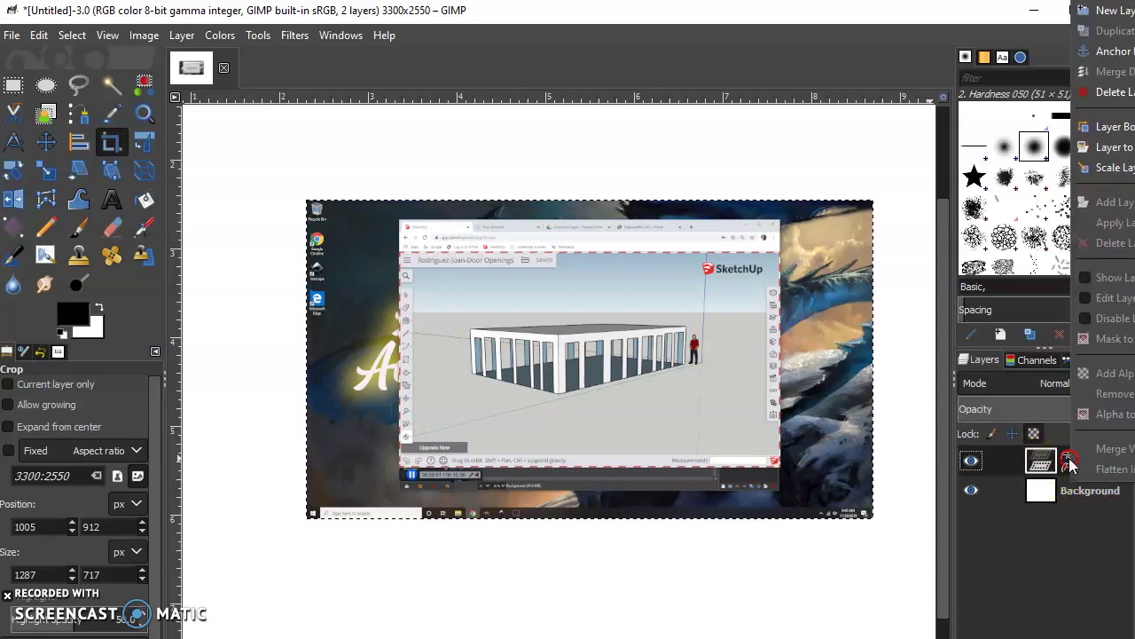
pyautogui.click(1100, 50)
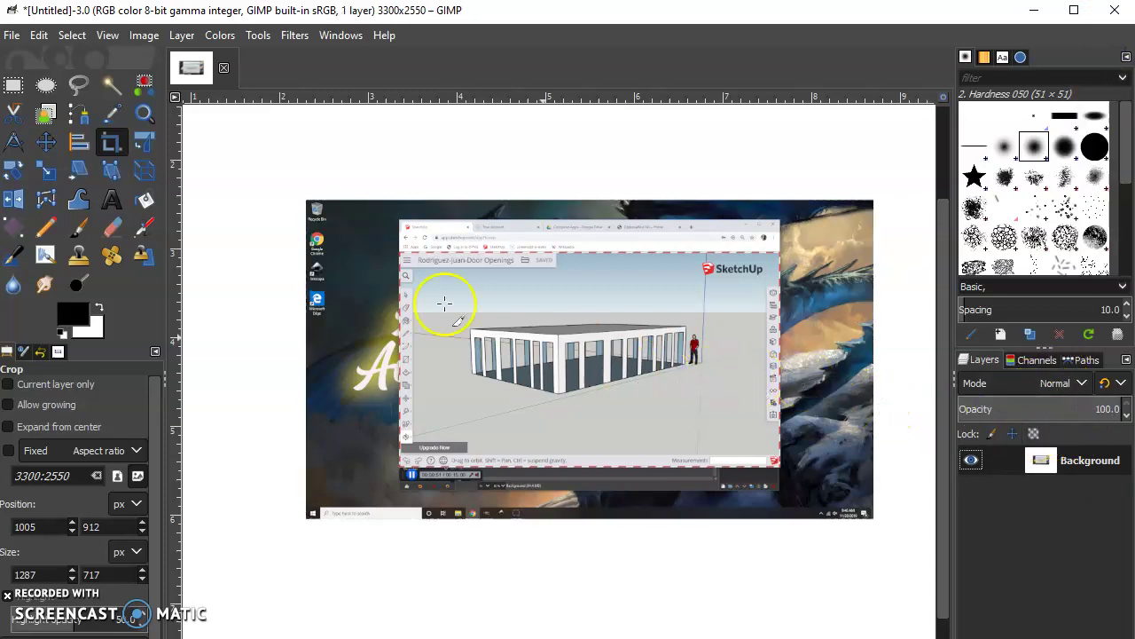
# Step: Crop the image to just the SketchUp window, leaving 1281×732 pixels
pyautogui.click(116, 144)
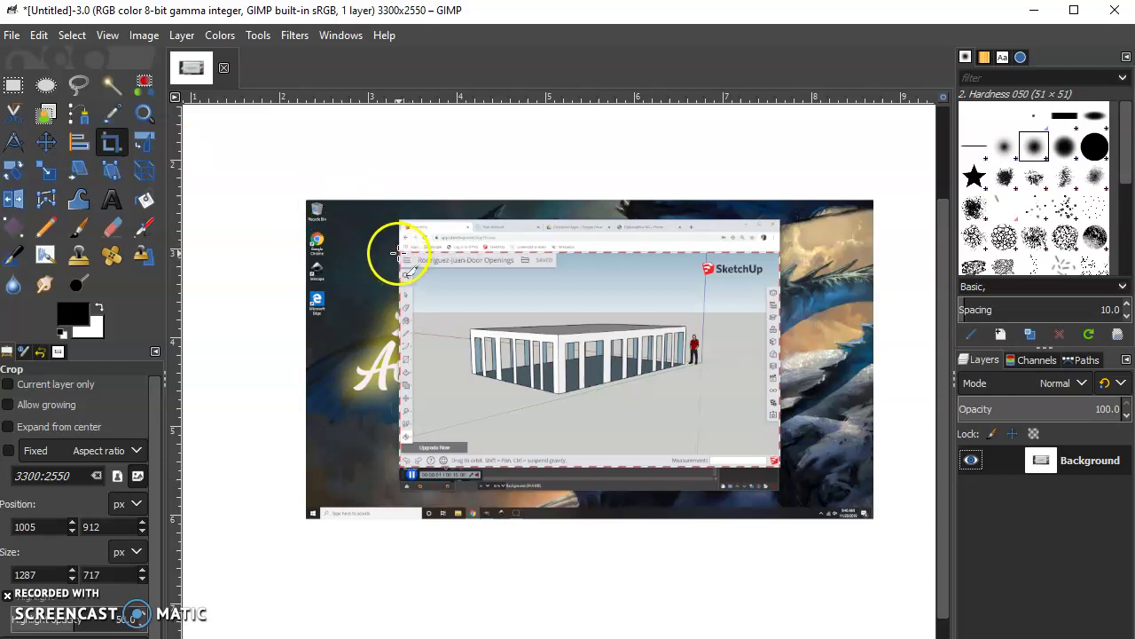
pyautogui.moveTo(400, 255)
pyautogui.mouseDown()
pyautogui.moveTo(542, 446)
pyautogui.moveTo(588, 479)
pyautogui.moveTo(654, 466)
pyautogui.moveTo(778, 471)
pyautogui.mouseUp()
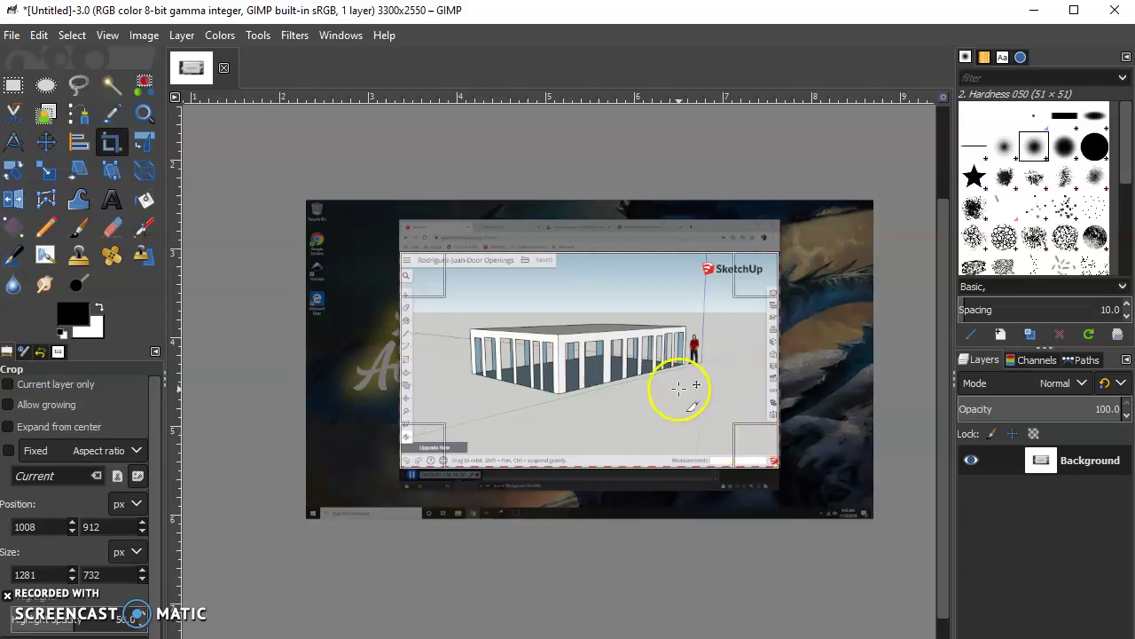
pyautogui.click(675, 387)
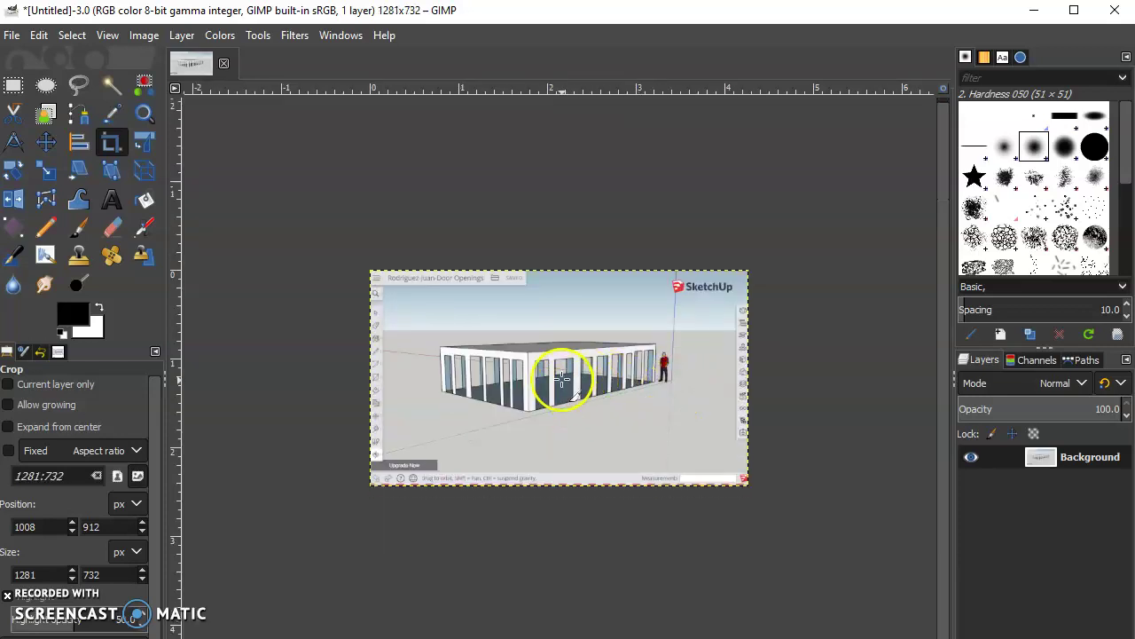
pyautogui.scroll(1, 561, 379)
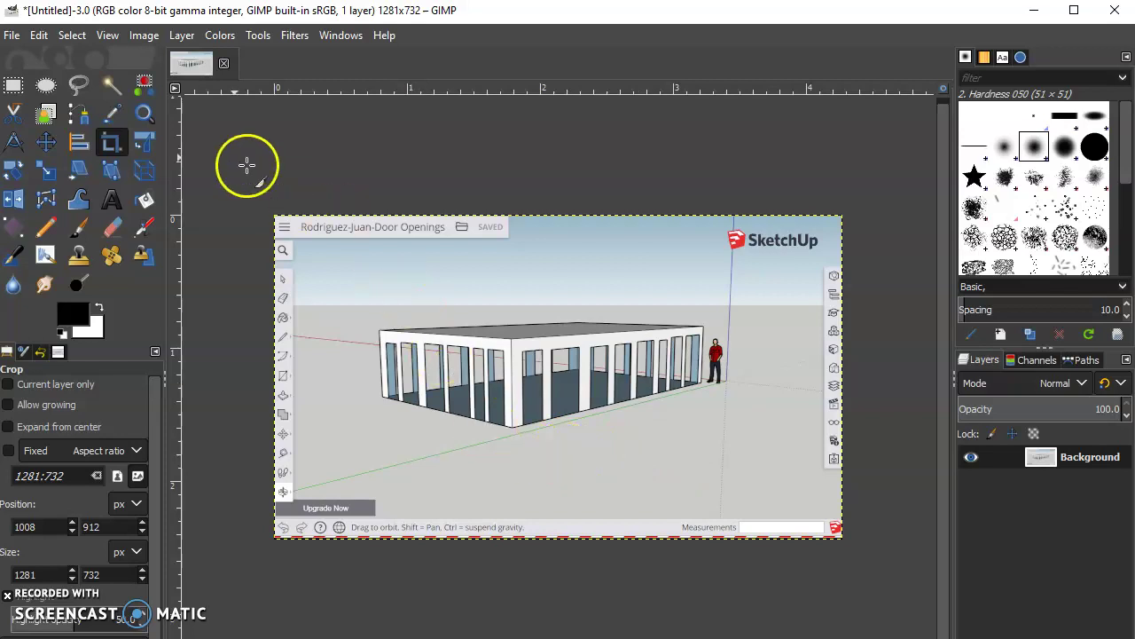
# Step: Export a PNG to Documents named the student's name plus 'Door-Openings', then close without saving
pyautogui.click(11, 36)
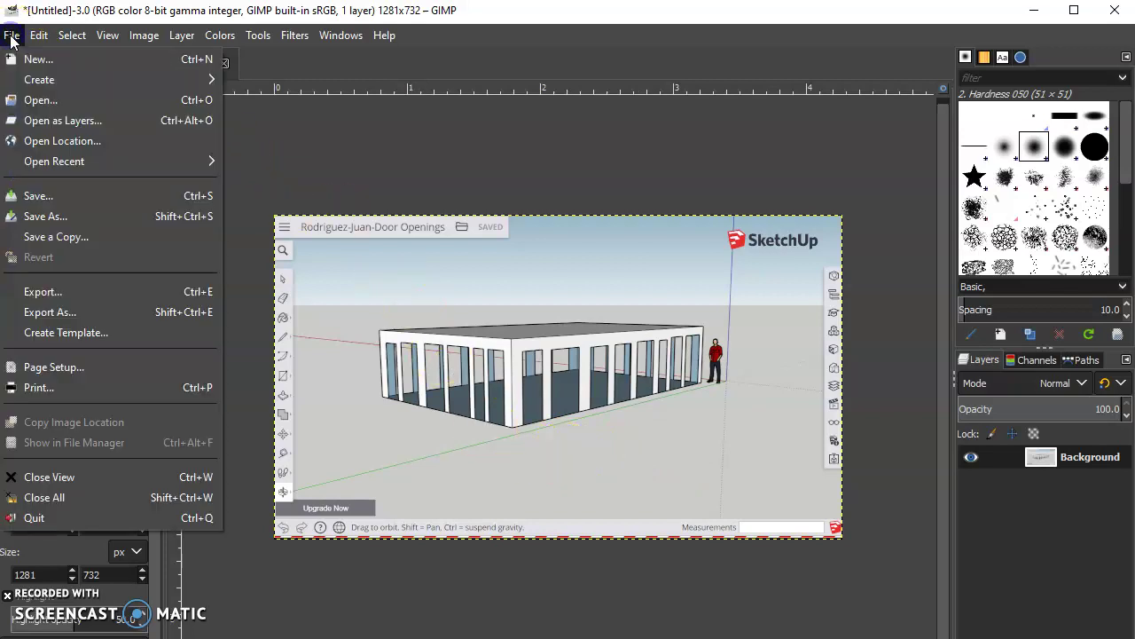
pyautogui.click(52, 311)
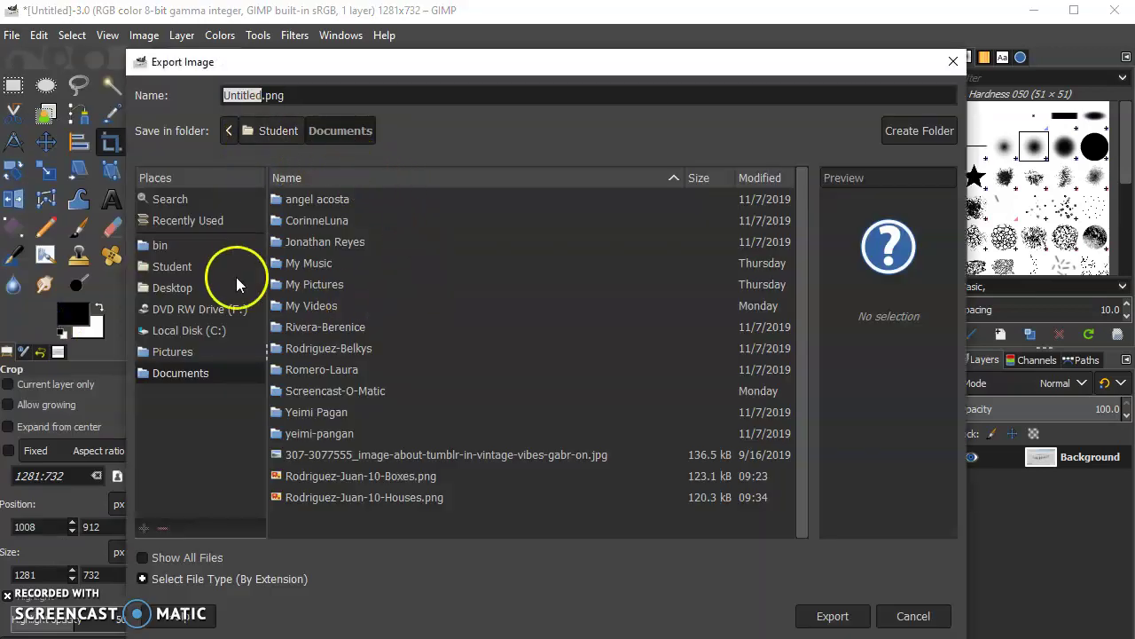
pyautogui.click(259, 98)
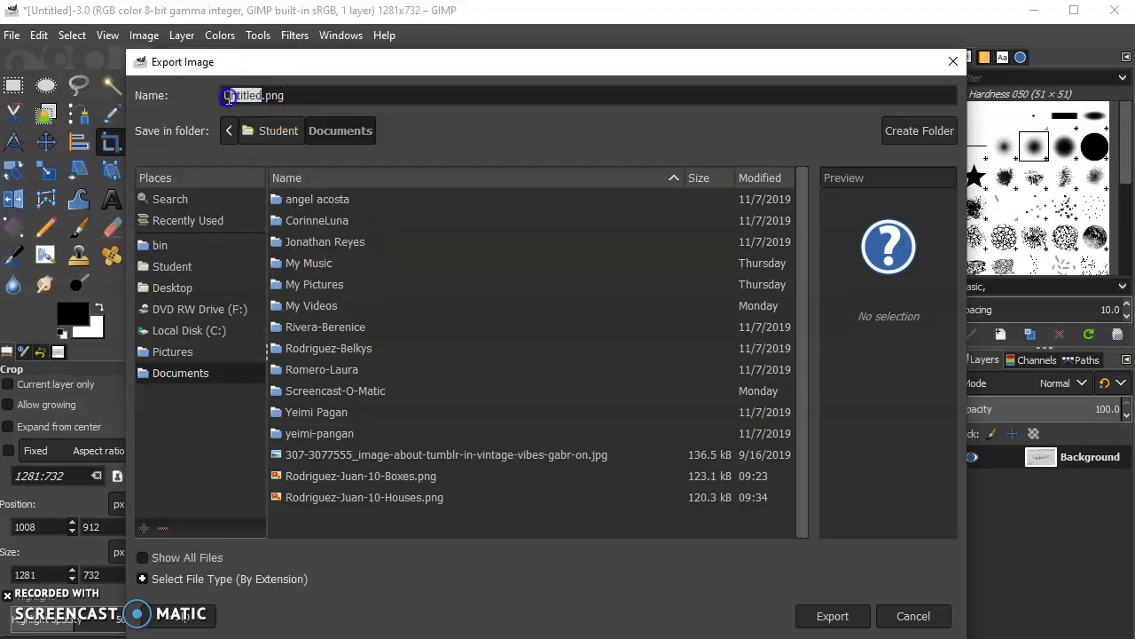
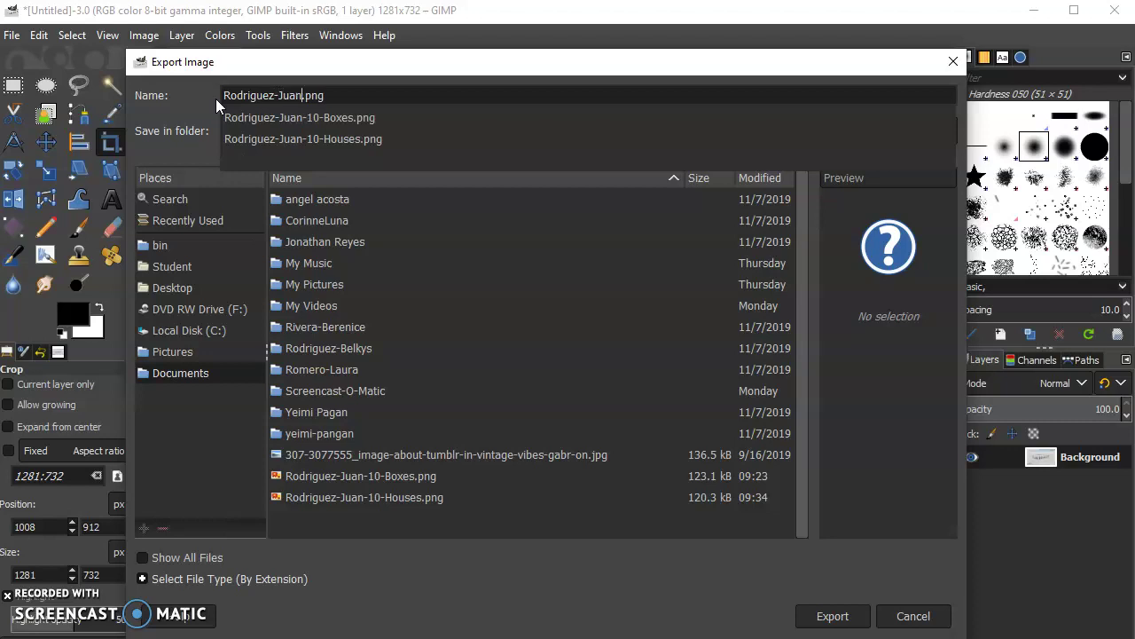
pyautogui.write('-Doo')
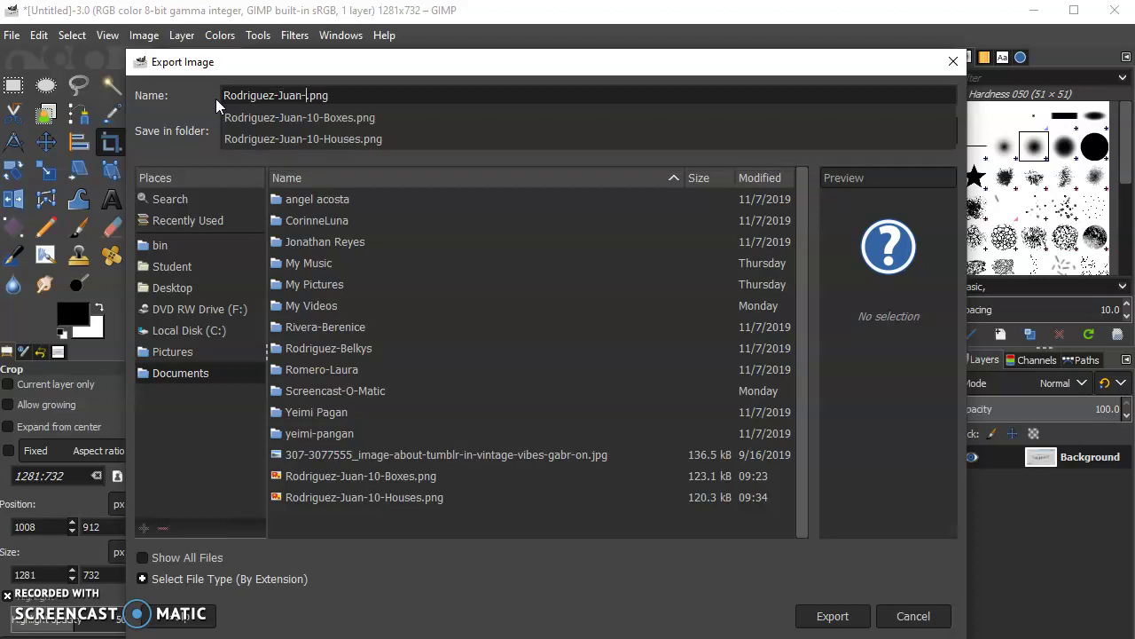
pyautogui.write('r')
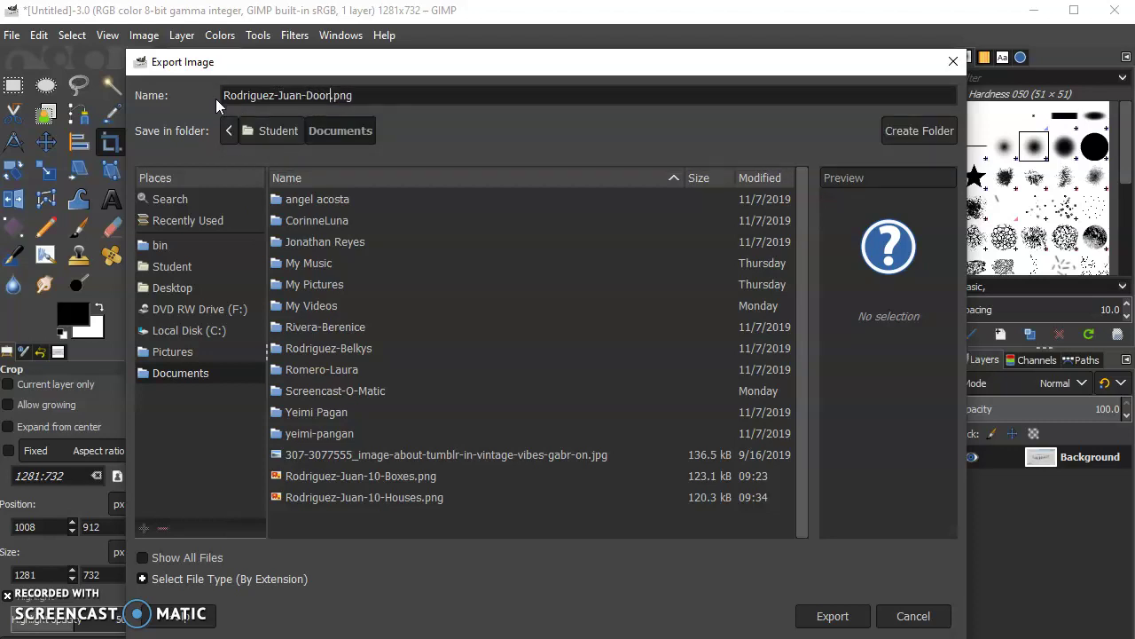
pyautogui.write('-Openings')
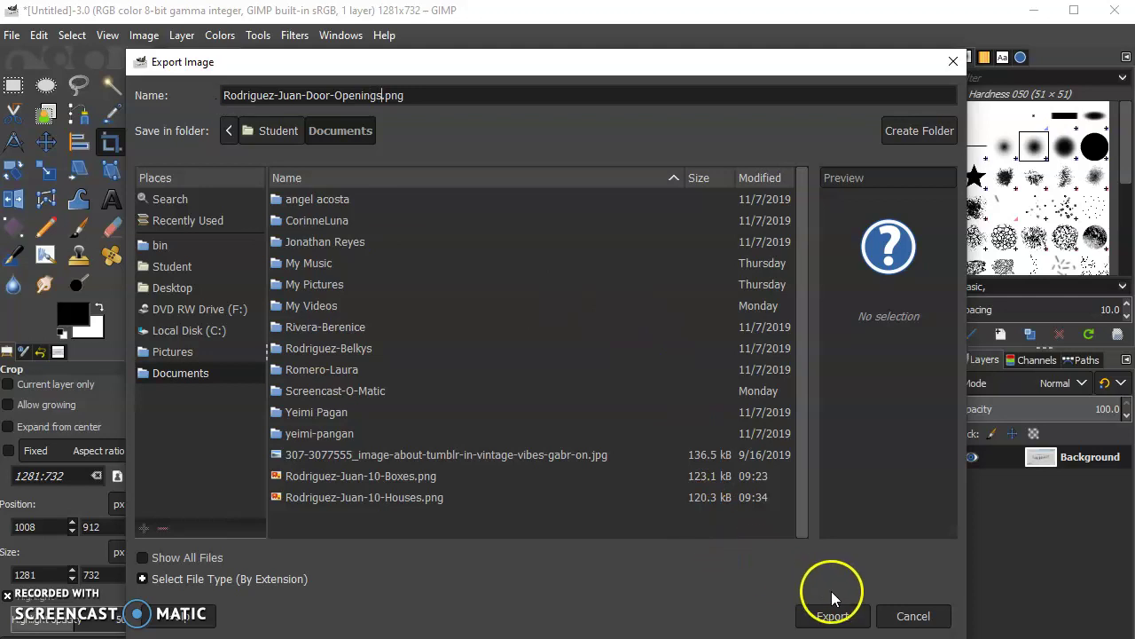
pyautogui.click(832, 610)
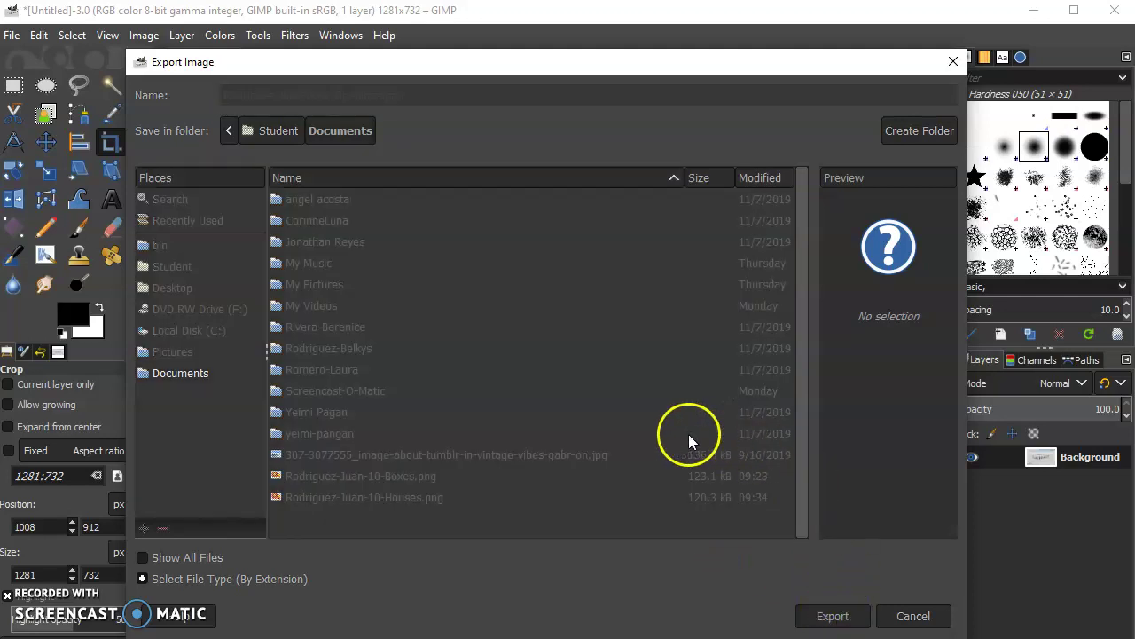
pyautogui.click(575, 522)
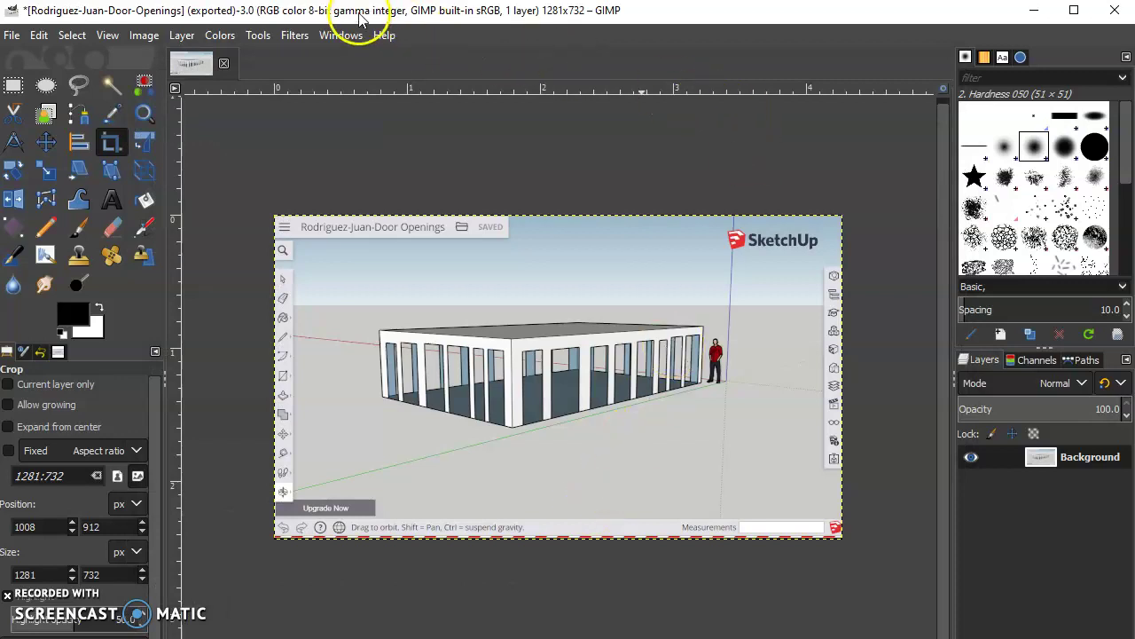
pyautogui.click(224, 63)
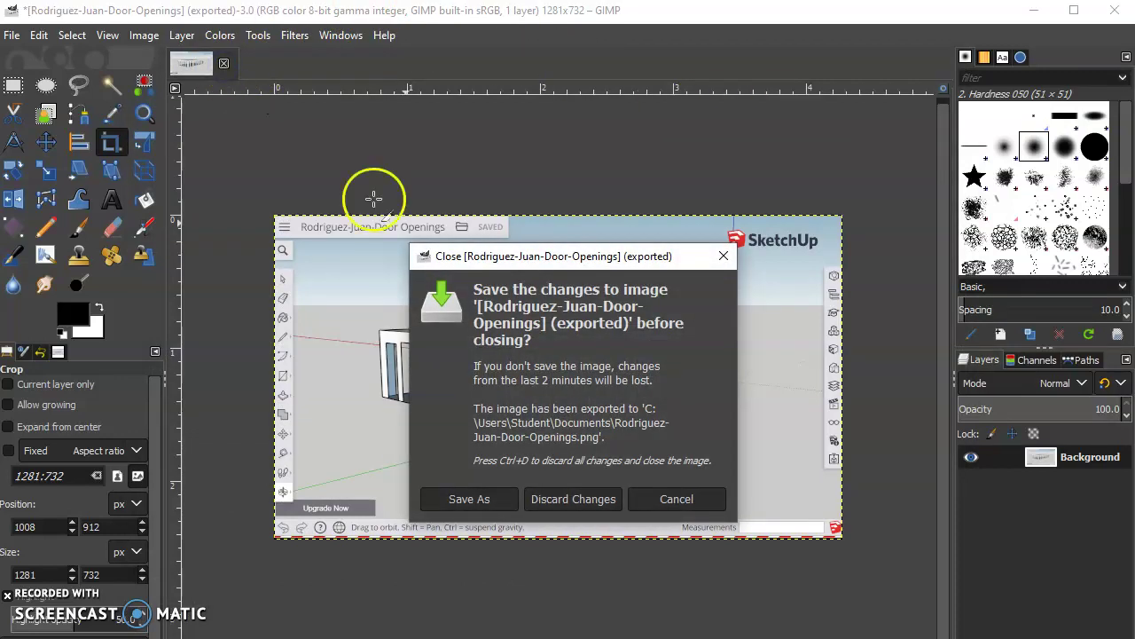
pyautogui.click(573, 499)
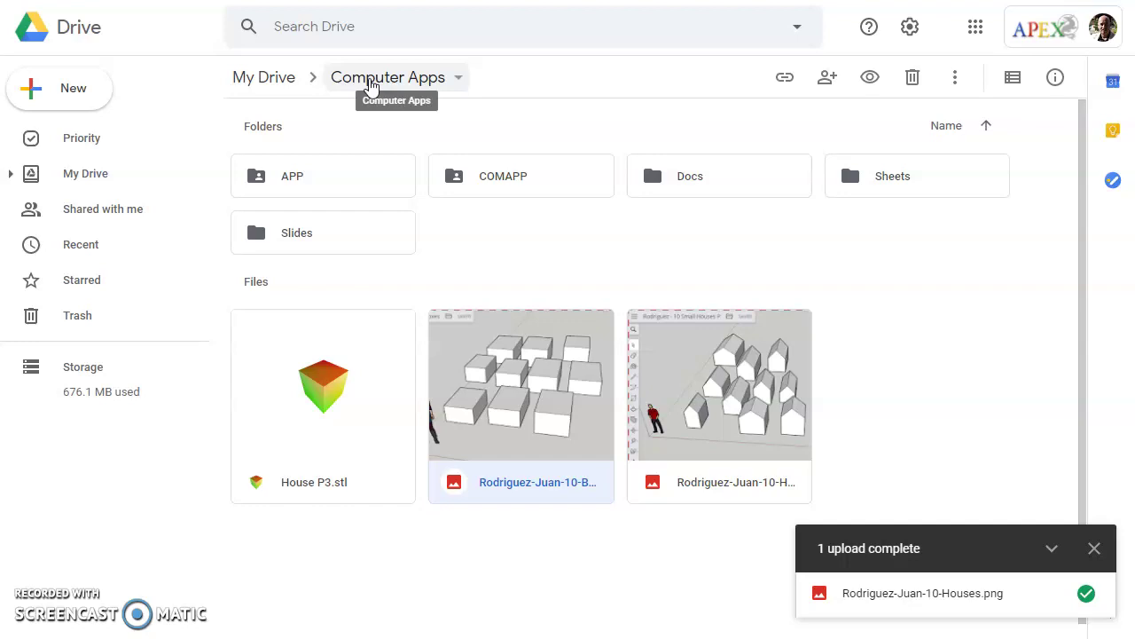
# Step: Upload the Door-Openings PNG from Documents into the Computer Apps folder and preview it
pyautogui.click(1093, 548)
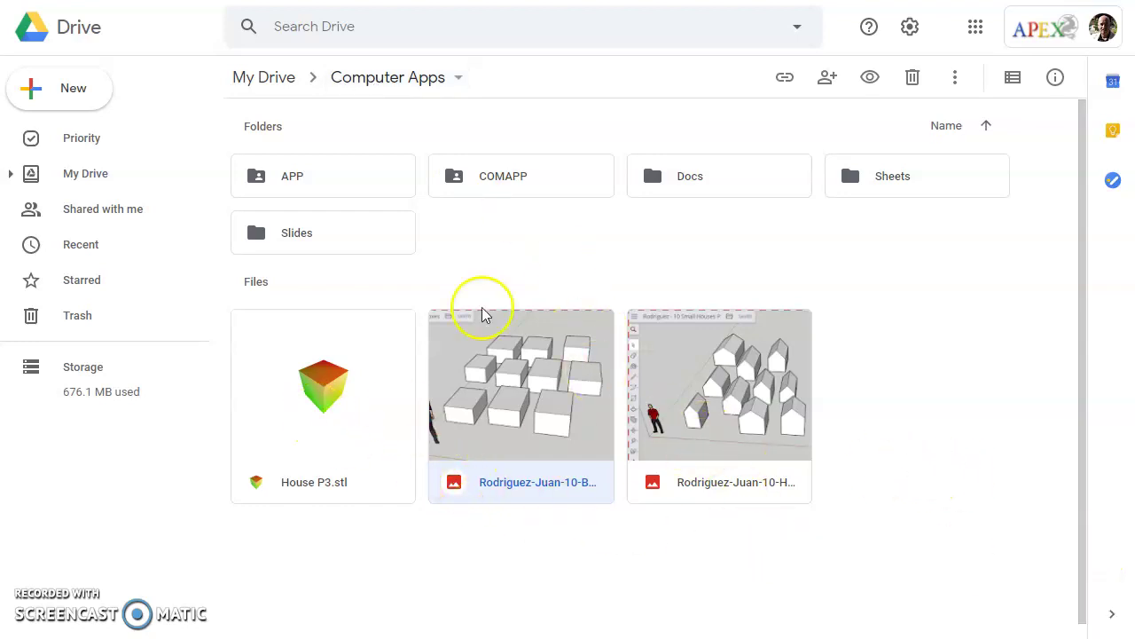
pyautogui.click(89, 91)
pyautogui.click(103, 138)
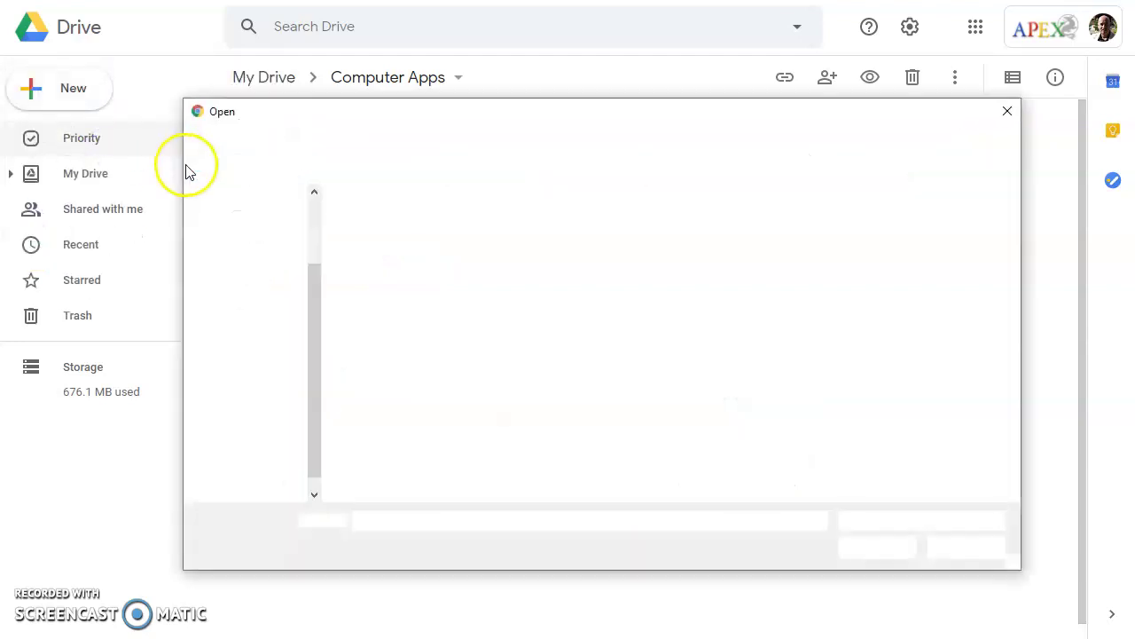
pyautogui.moveTo(394, 112); pyautogui.dragTo(365, 87)
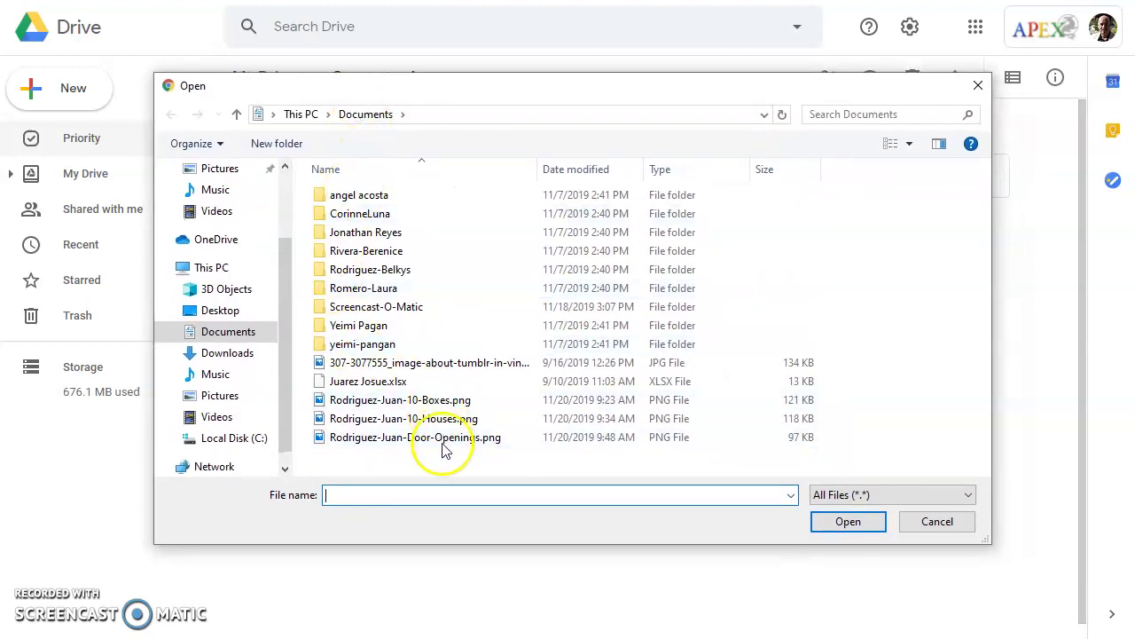
pyautogui.click(376, 443)
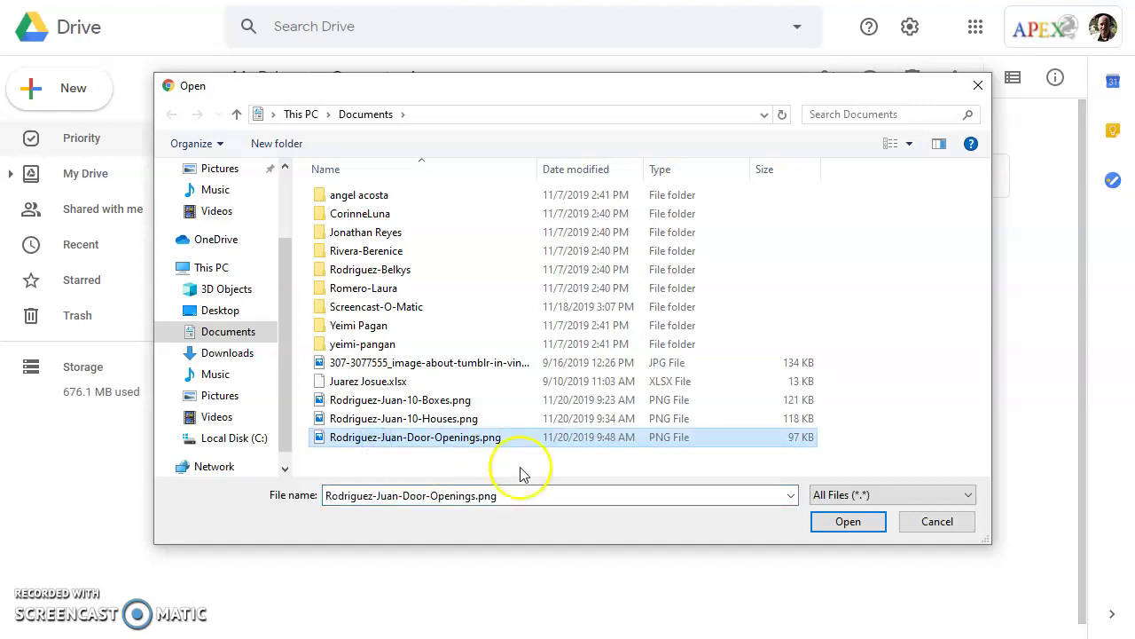
pyautogui.click(847, 521)
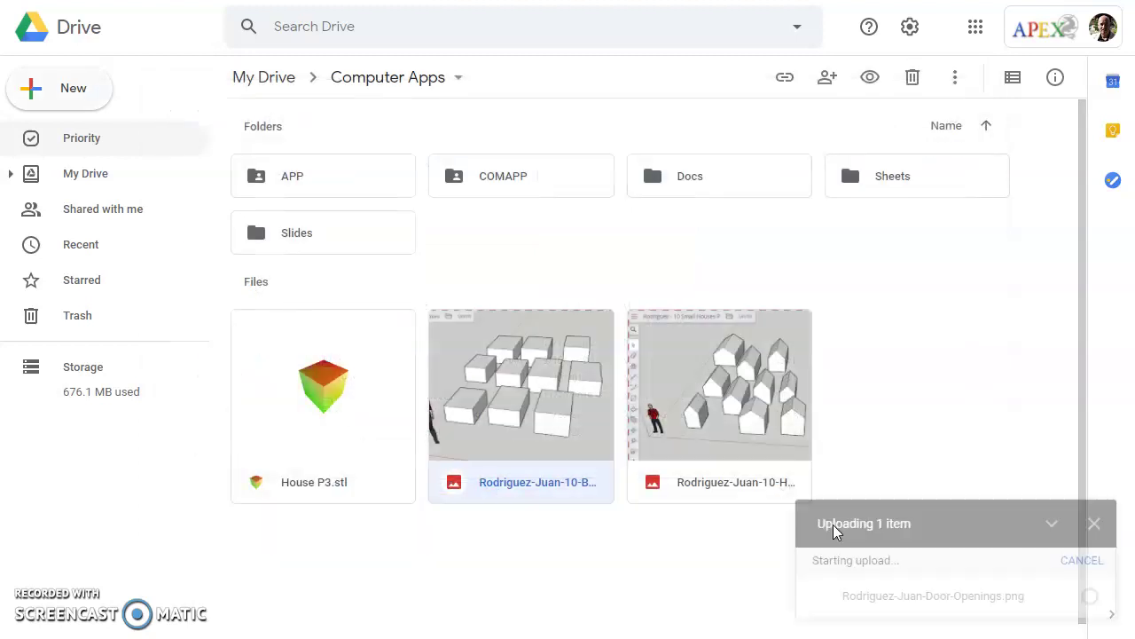
pyautogui.click(931, 603)
# Step: Open the image's sharing settings and turn on link sharing
pyautogui.click(873, 342)
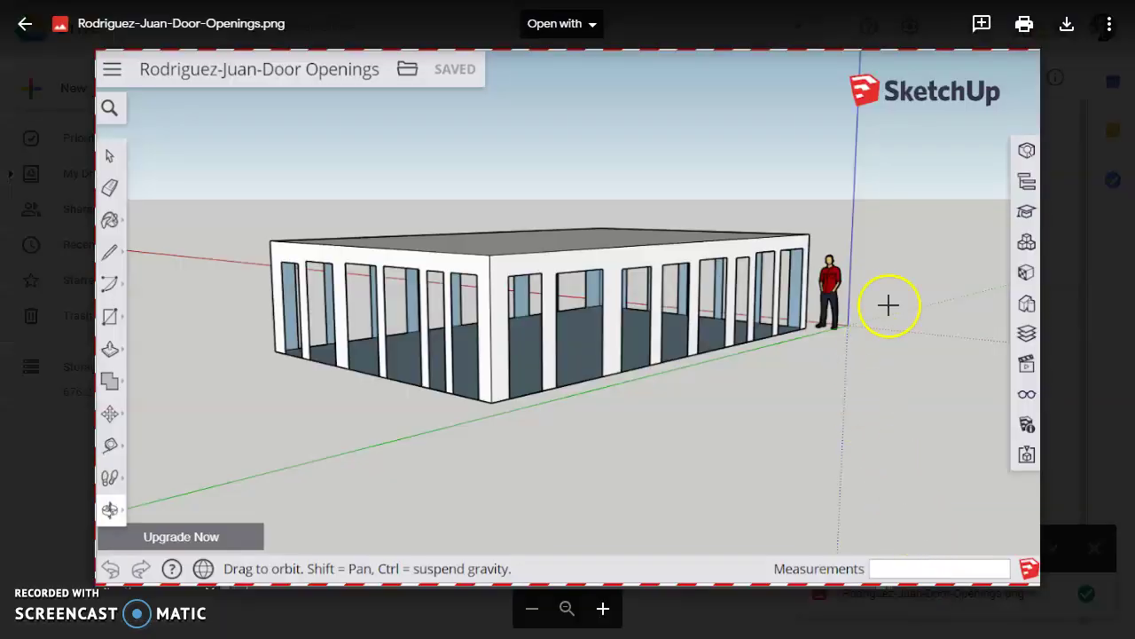
pyautogui.click(1110, 27)
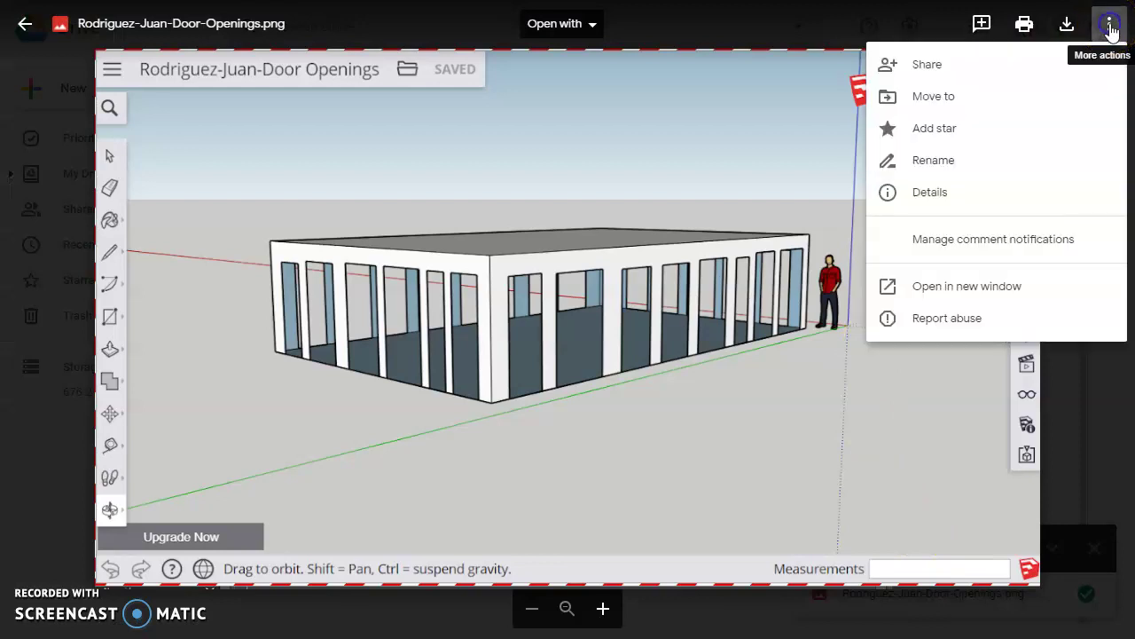
pyautogui.click(938, 78)
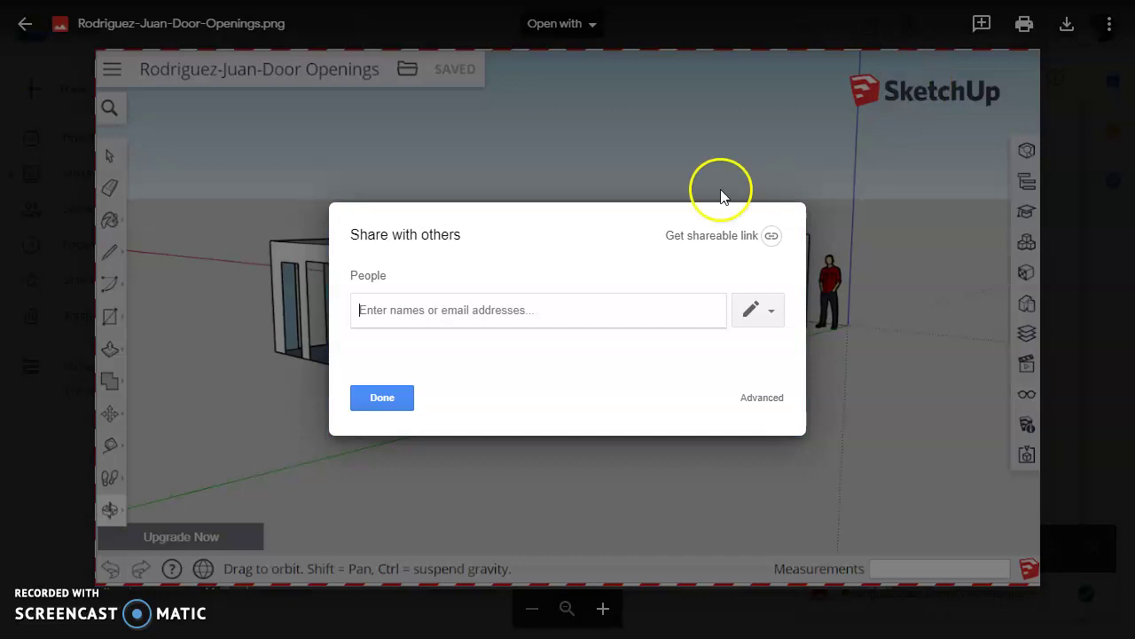
pyautogui.click(699, 240)
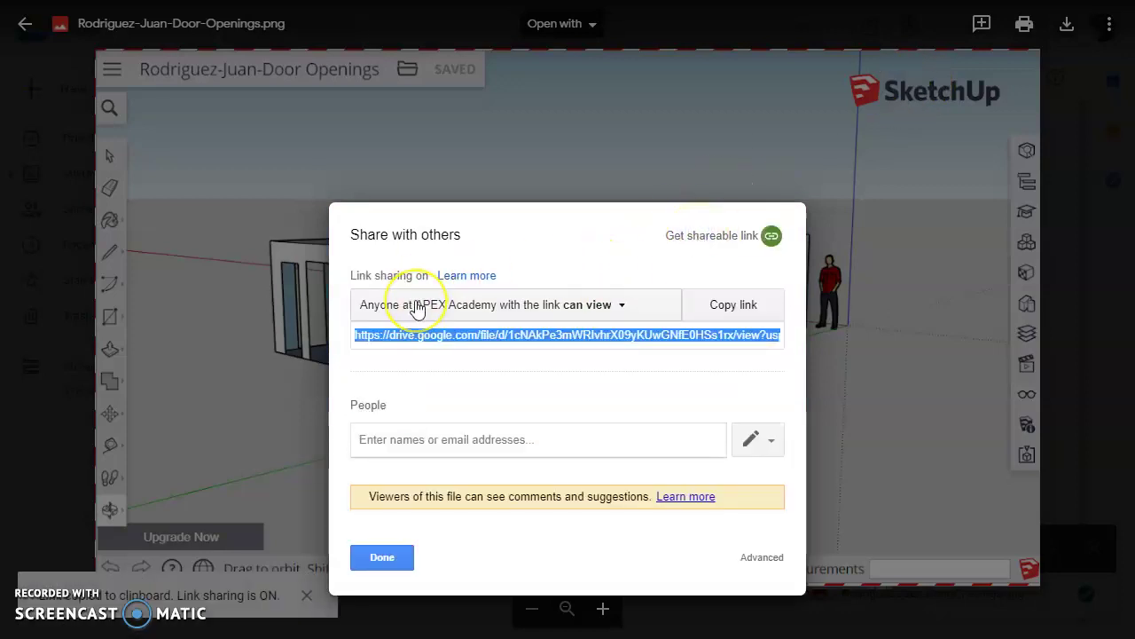
pyautogui.click(418, 307)
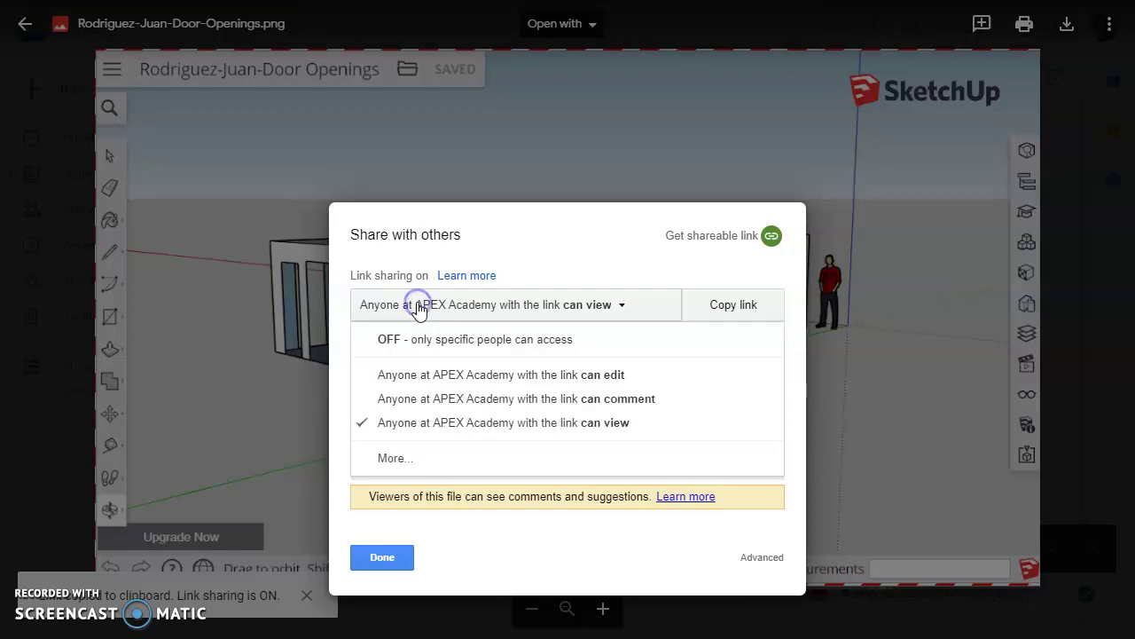
pyautogui.click(393, 461)
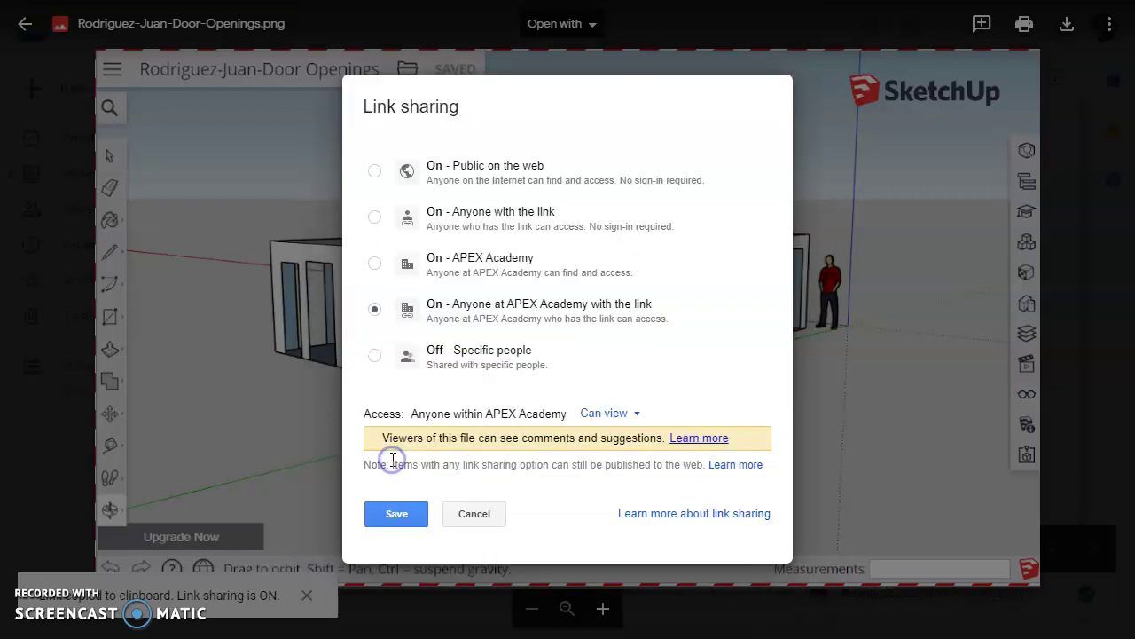
# Step: Set access to anyone with the link, copy the link, and return to the folder
pyautogui.click(469, 216)
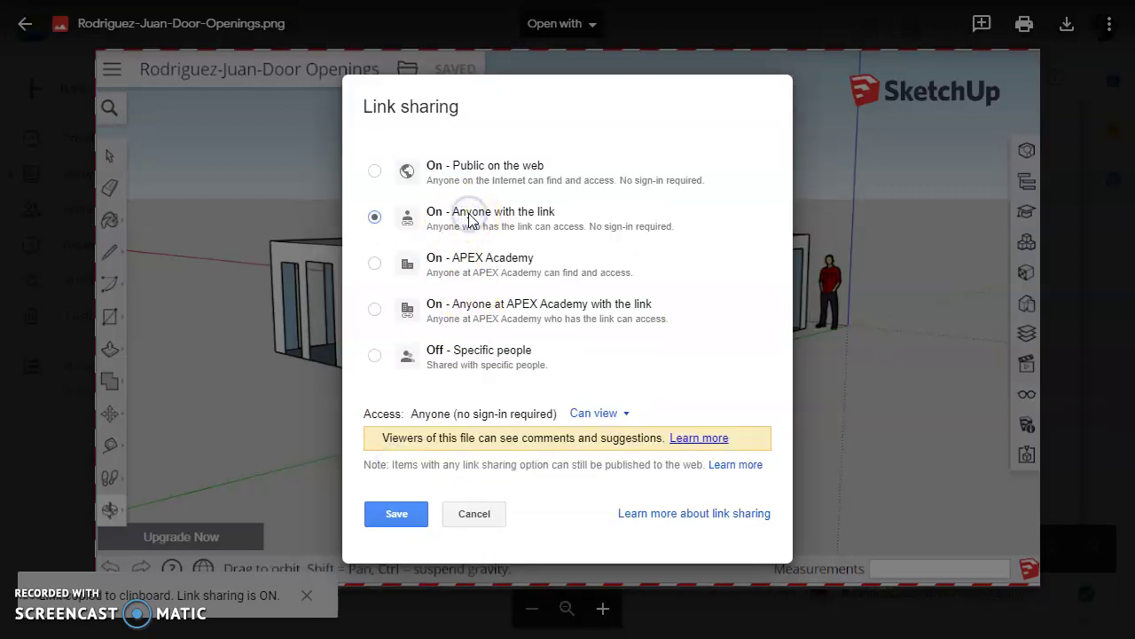
pyautogui.click(396, 513)
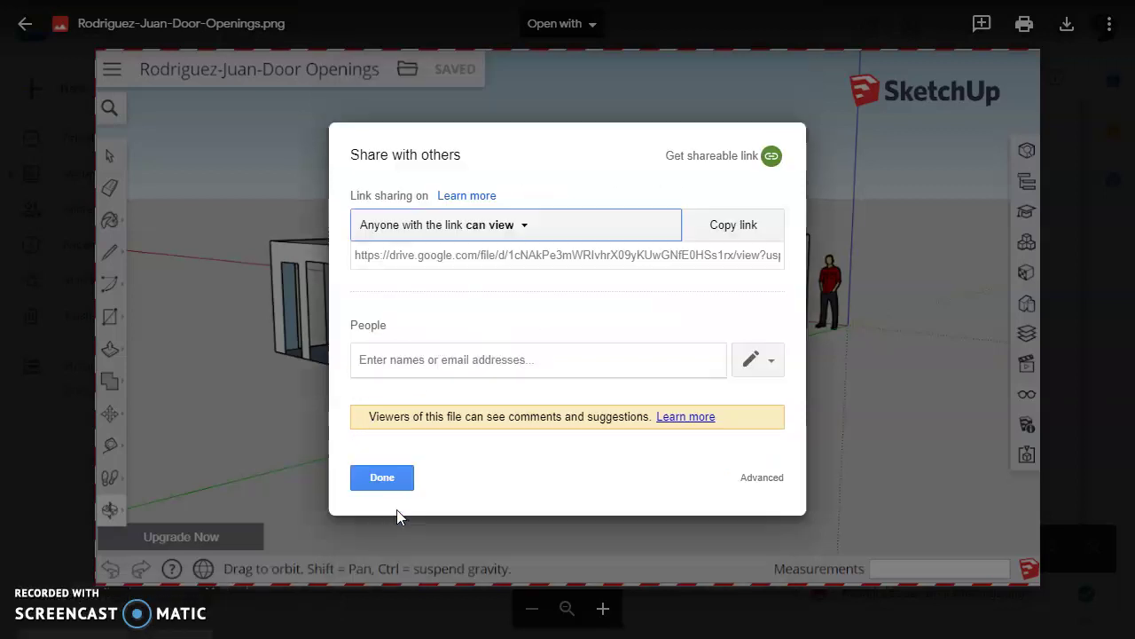
pyautogui.click(750, 233)
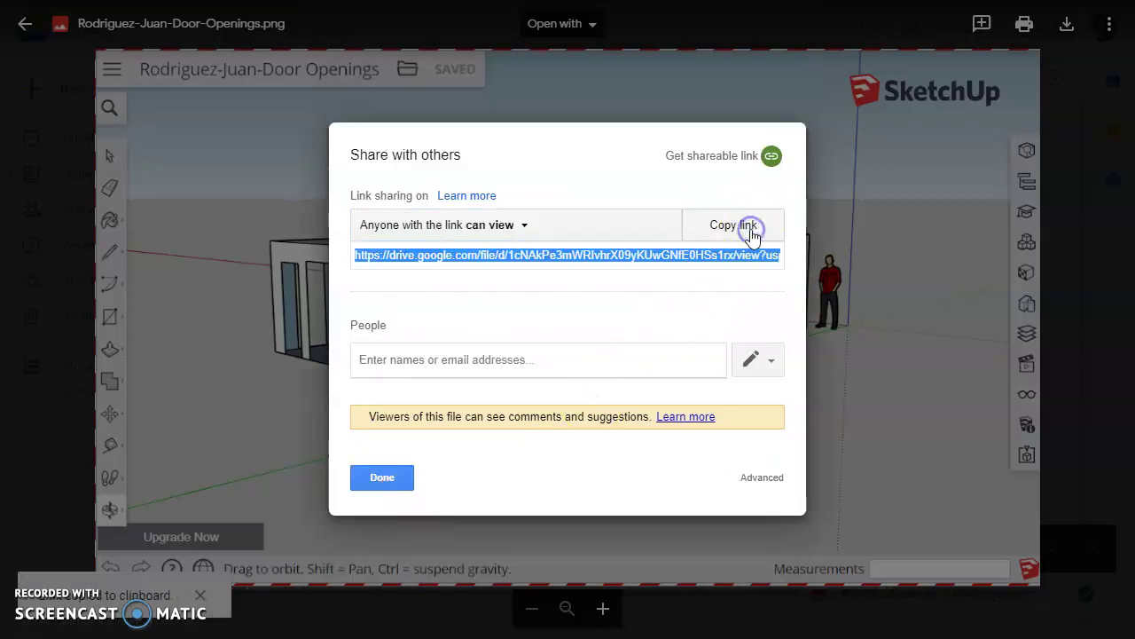
pyautogui.click(390, 486)
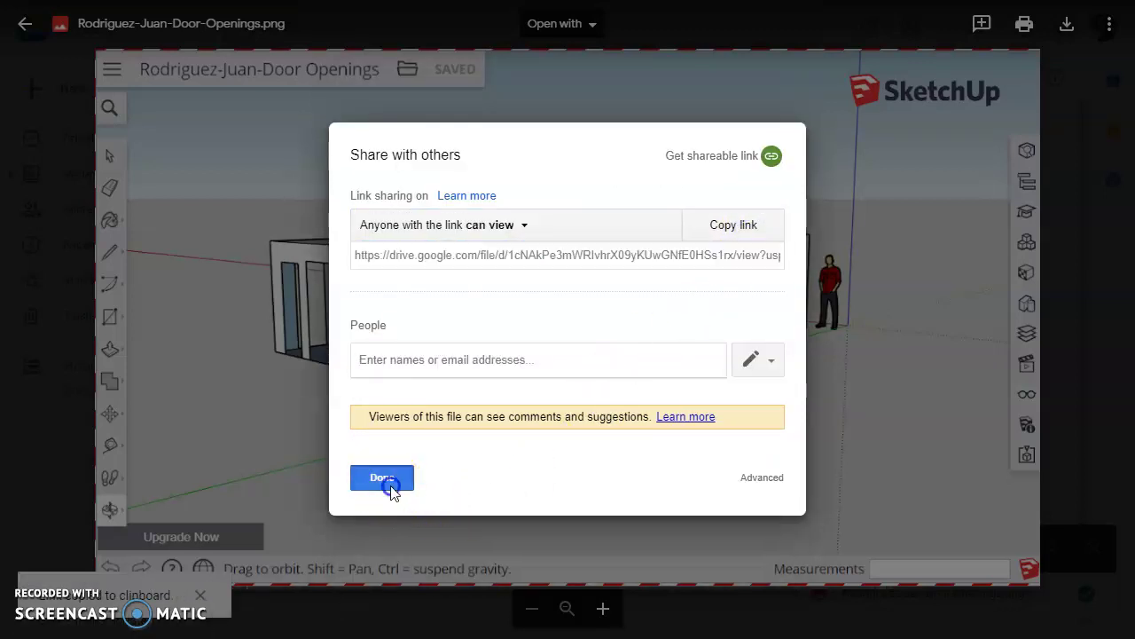
pyautogui.click(25, 24)
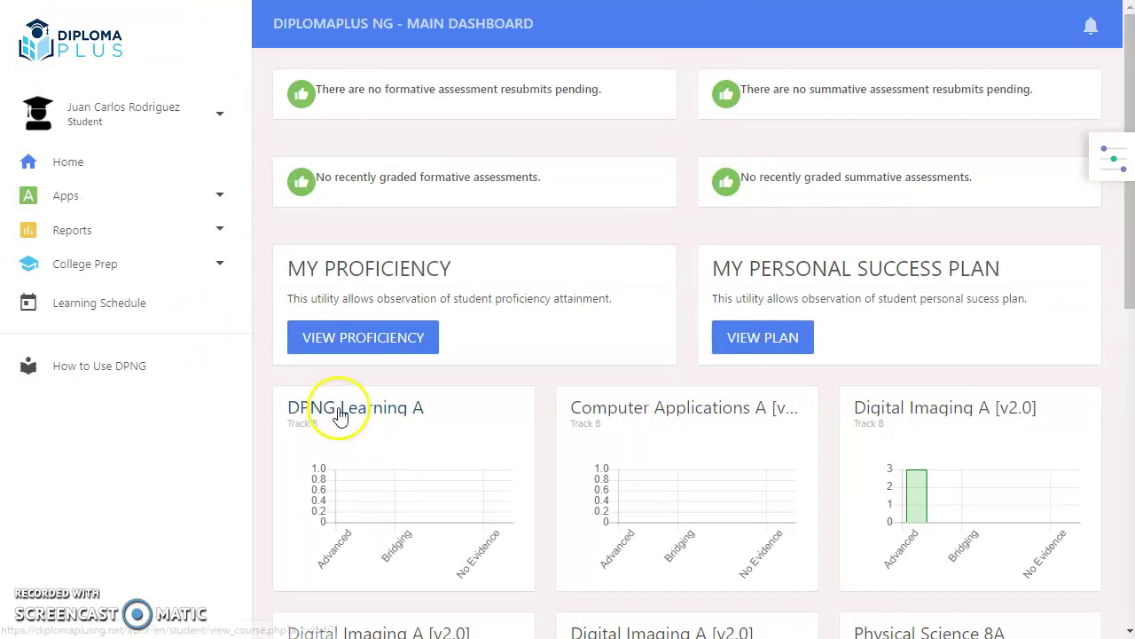
# Step: Go through Computer Applications A and the SketchUp summative to the Door Openings Step 3 submission
pyautogui.click(679, 411)
pyautogui.scroll(-4, 681, 414)
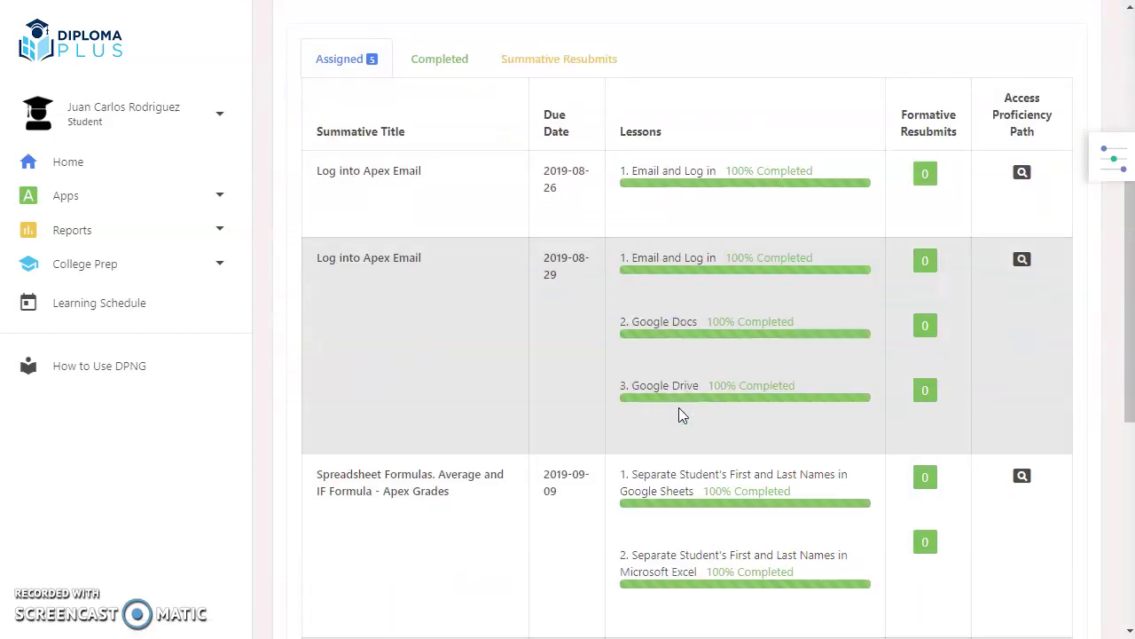
pyautogui.scroll(-5, 679, 408)
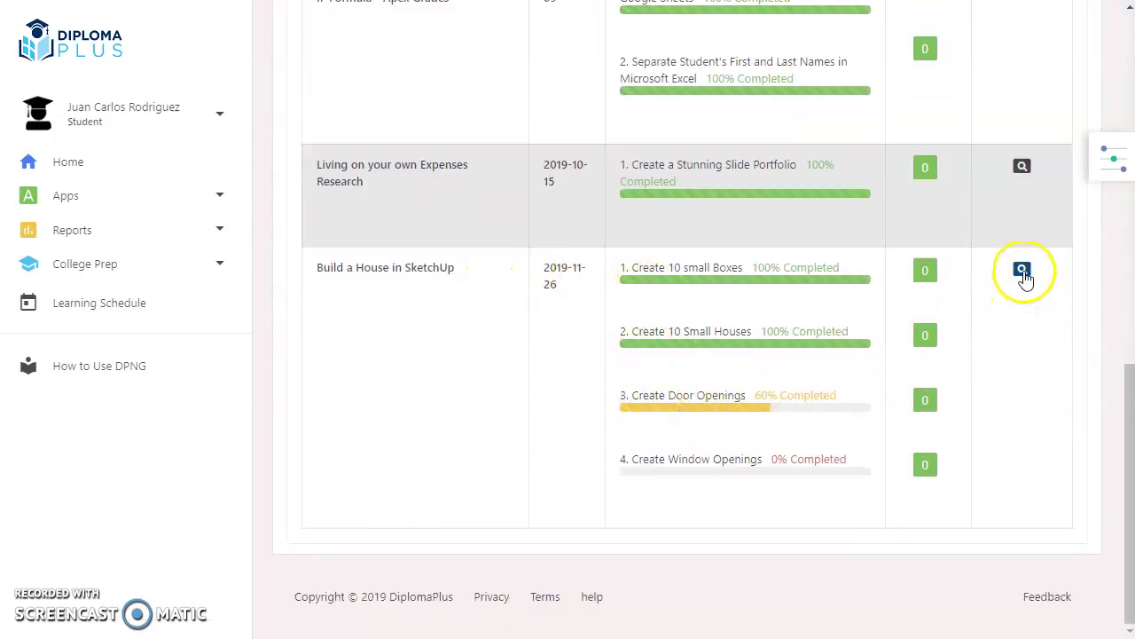
pyautogui.click(1023, 271)
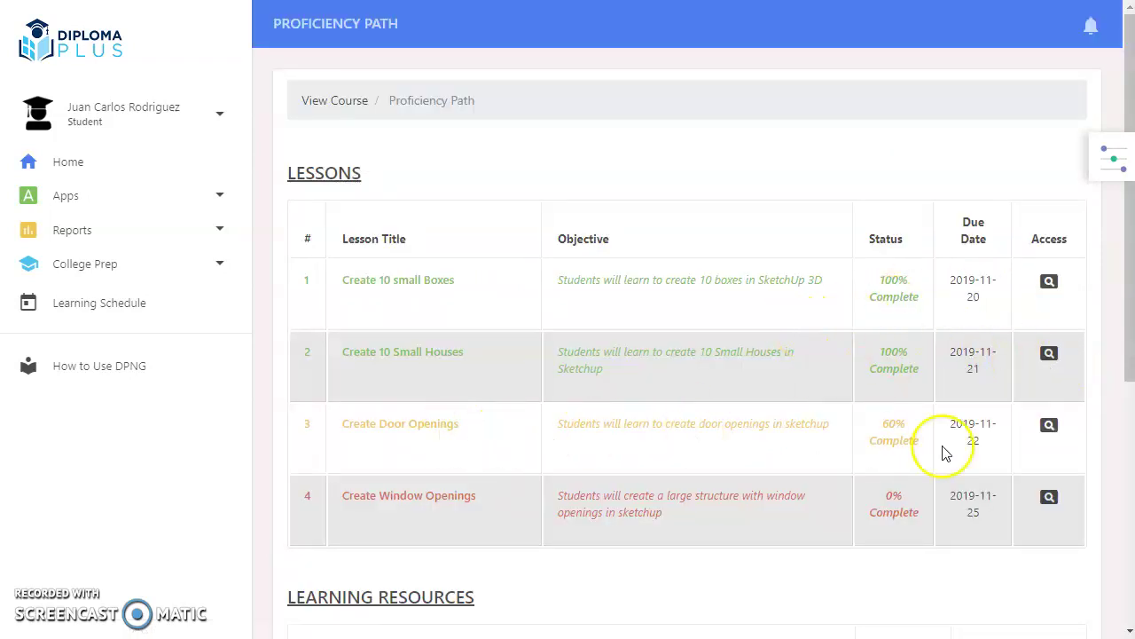
pyautogui.click(1048, 425)
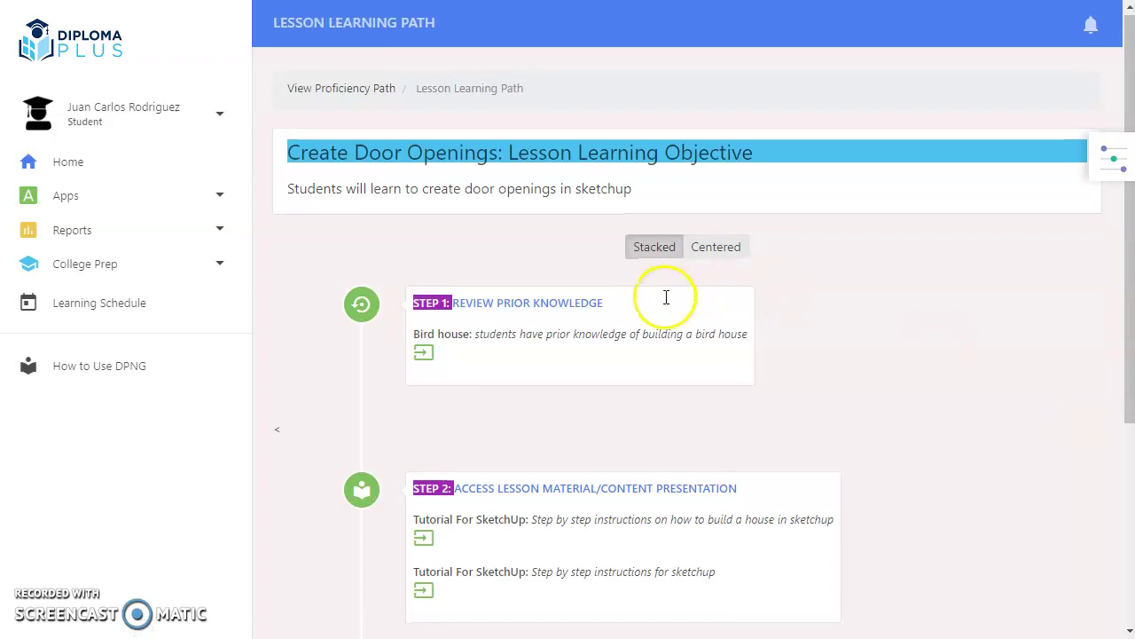
pyautogui.scroll(-3, 664, 305)
pyautogui.click(424, 463)
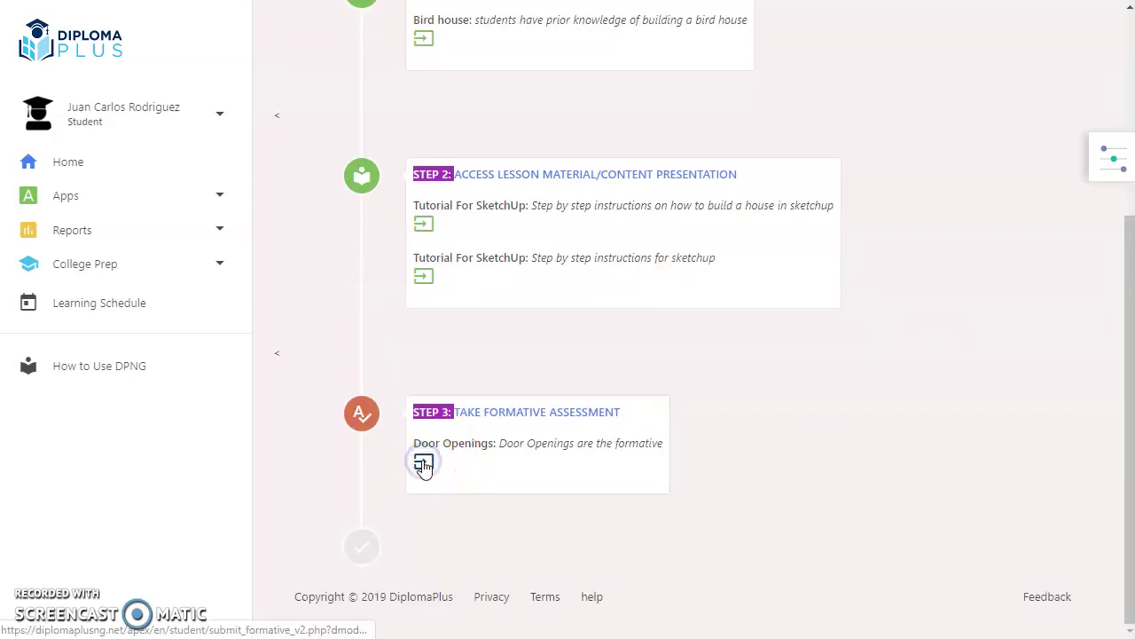
pyautogui.scroll(-2, 372, 510)
# Step: Choose the Link submission type, paste the copied Drive link, and submit the formative
pyautogui.scroll(-1, 371, 510)
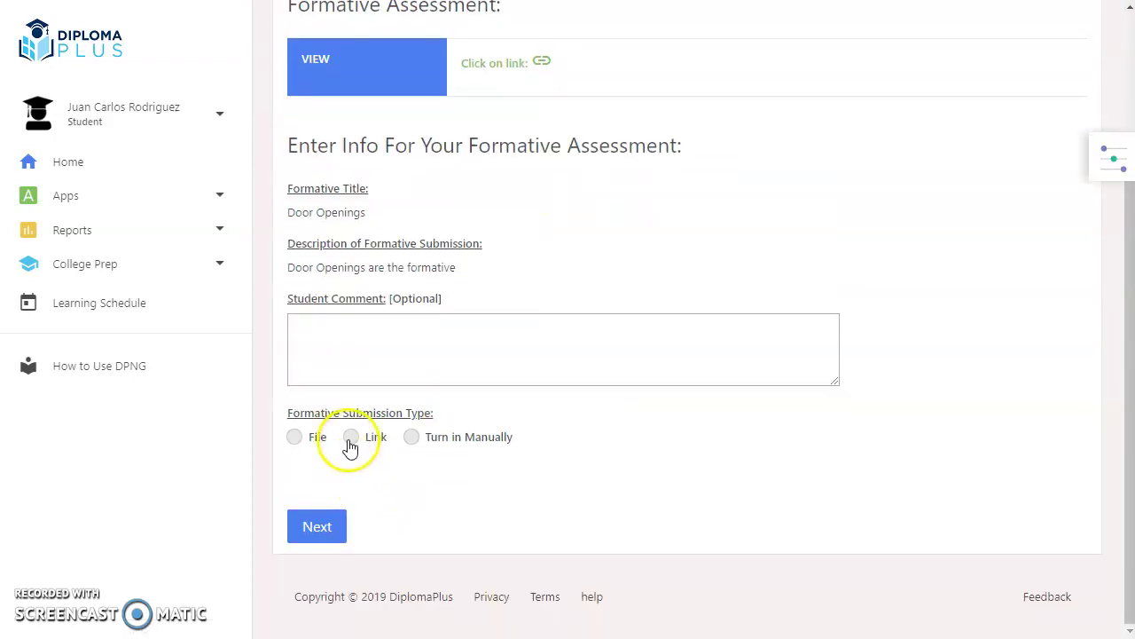
pyautogui.click(314, 532)
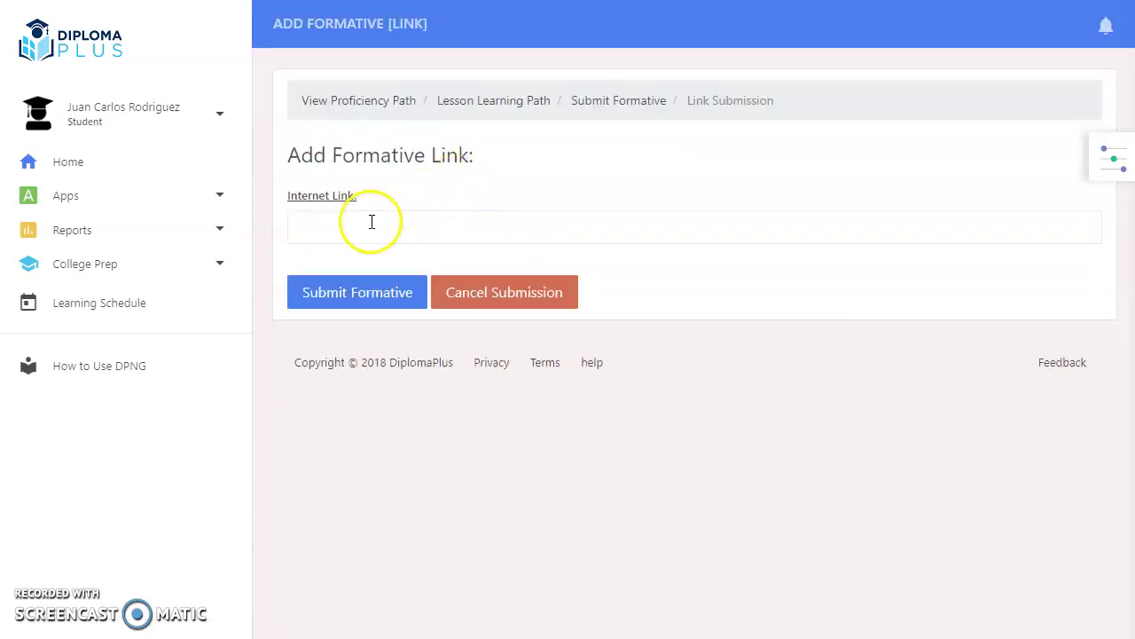
pyautogui.rightClick(366, 226)
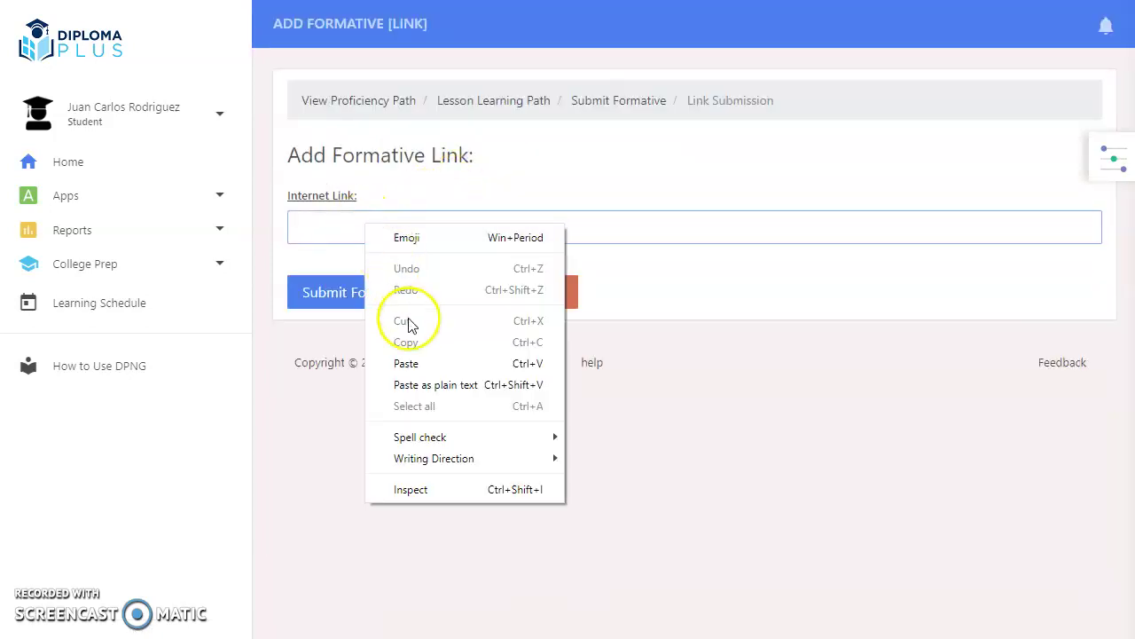
pyautogui.click(406, 364)
pyautogui.click(346, 299)
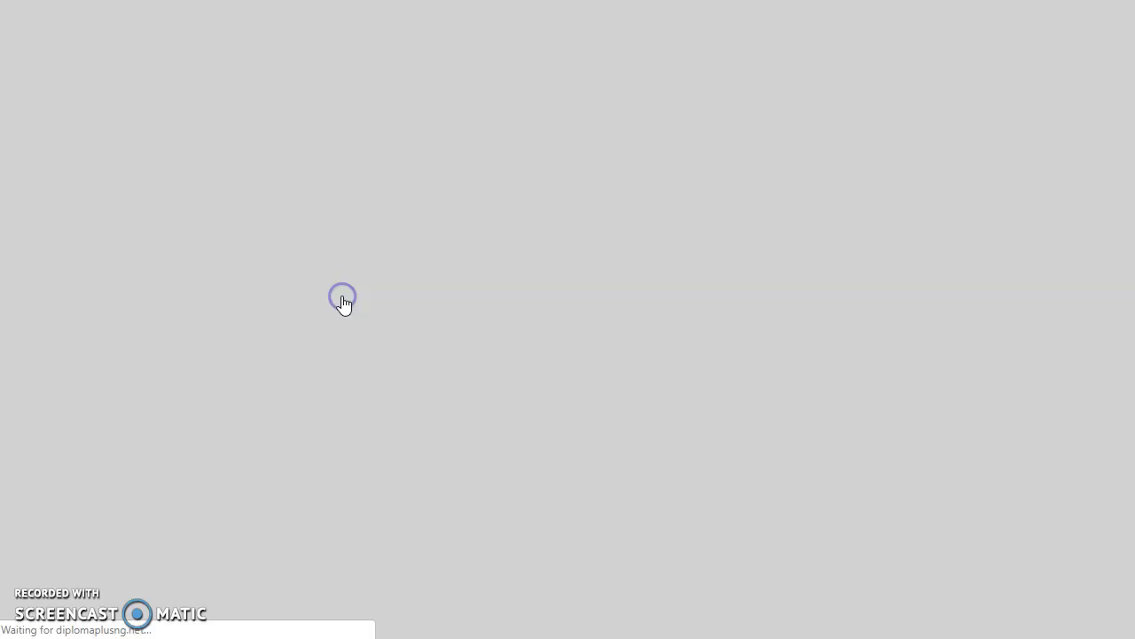
pyautogui.scroll(-4, 339, 306)
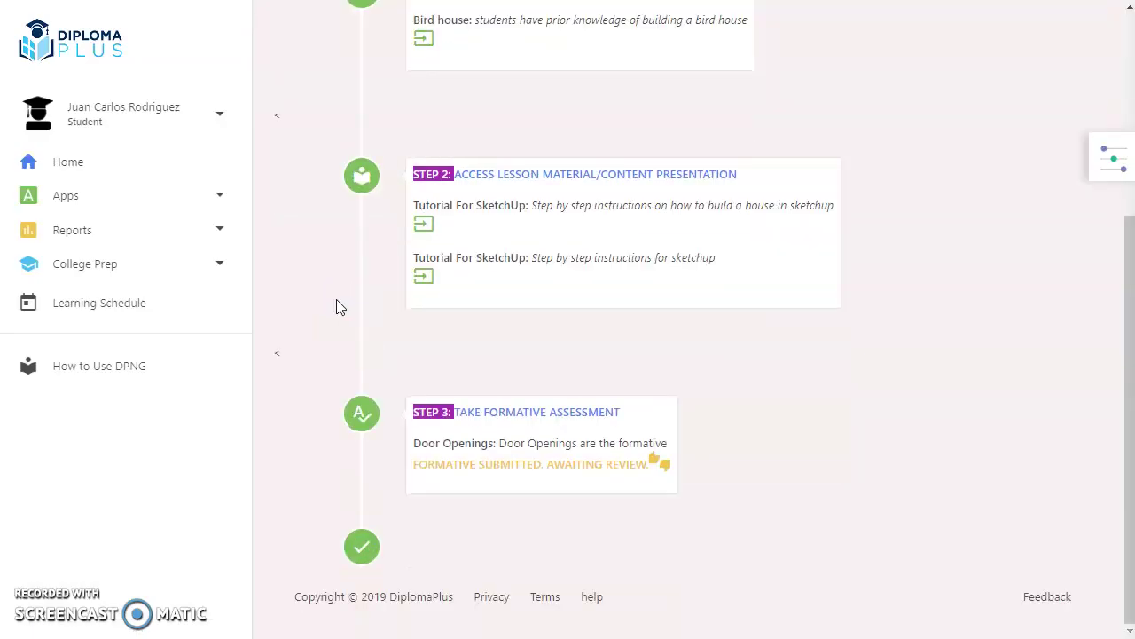